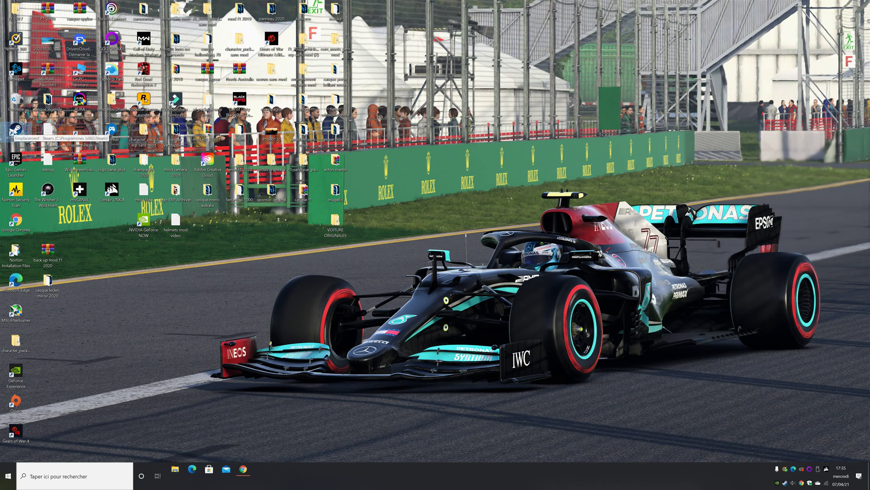
Open Steam and view the local files properties of F1 2020 in the library, closing Steam when done
double_click(14, 131)
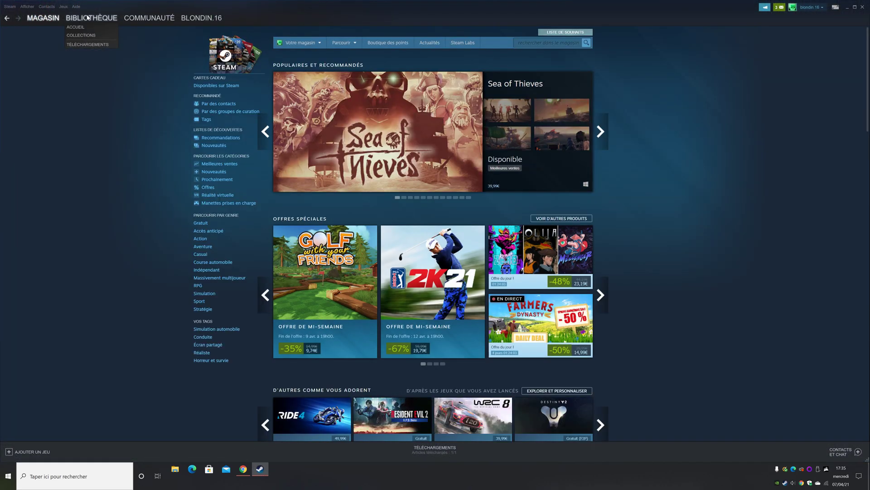
click(88, 17)
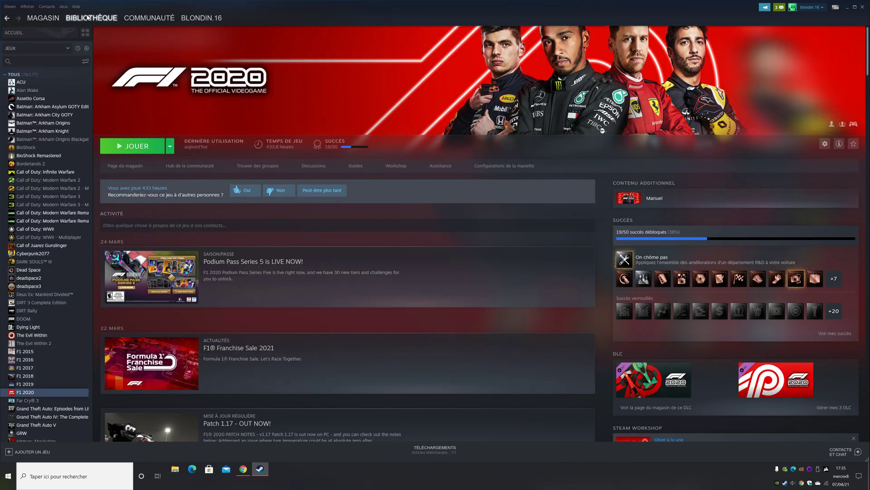
right_click(60, 393)
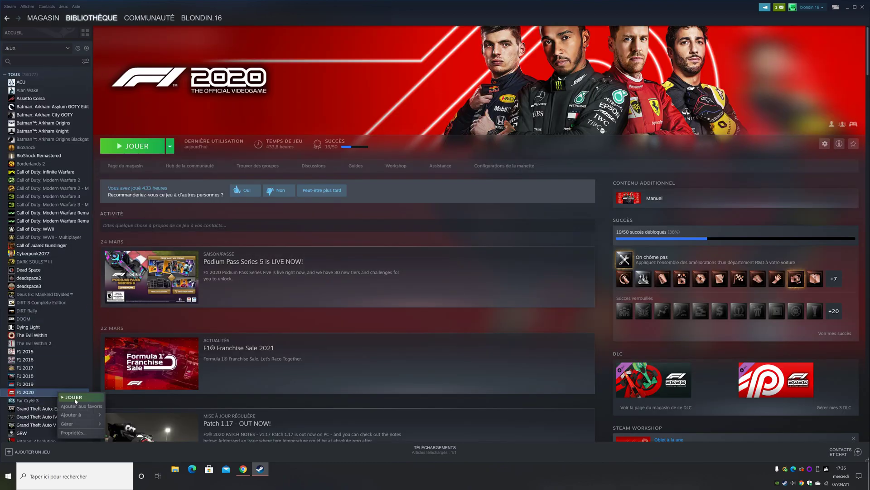
click(73, 432)
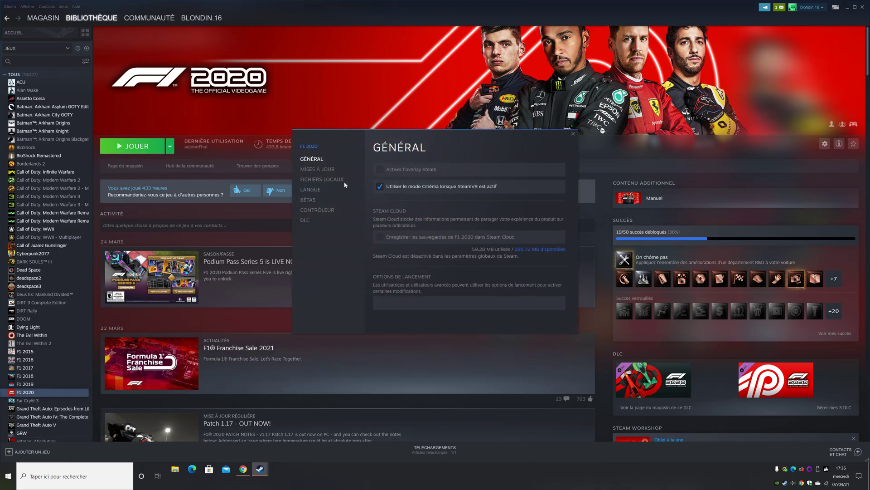
click(339, 181)
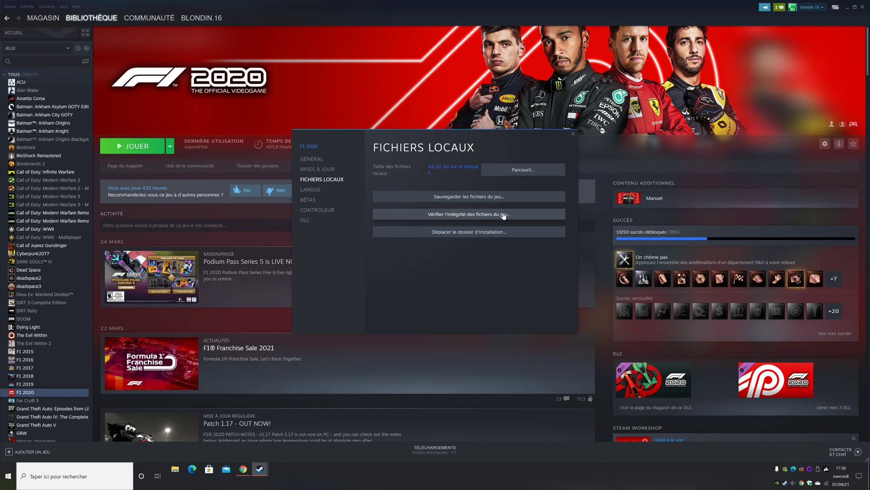
click(572, 134)
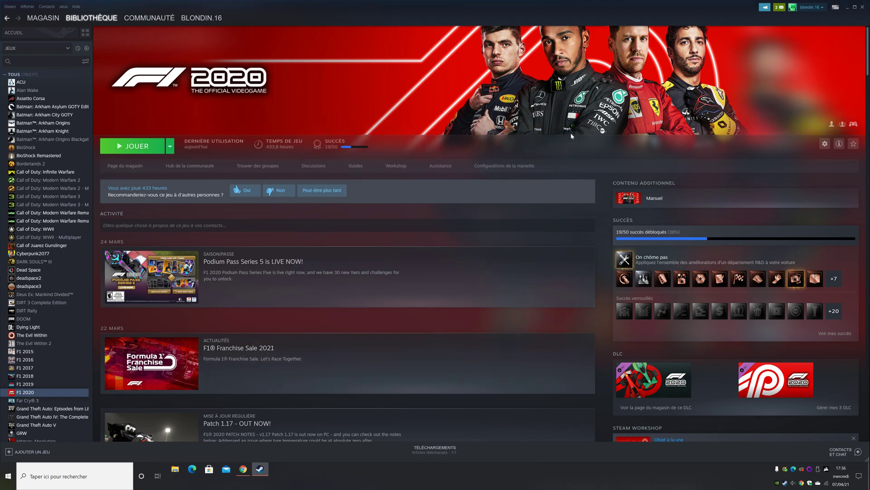
click(863, 7)
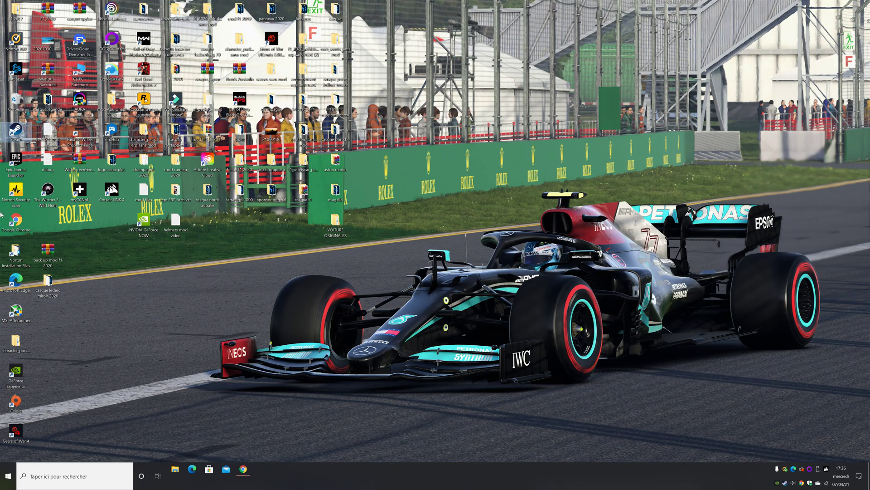
Open patreon.com/blondin16modding in Microsoft Edge, dismiss the translation offer and browse to the "Mod F1 2021 for F1 2020 game" post
click(192, 470)
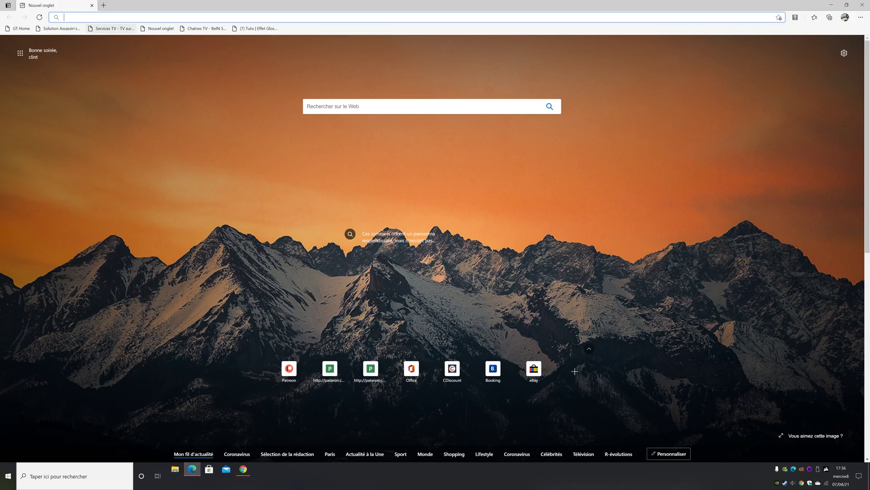
text(pat)
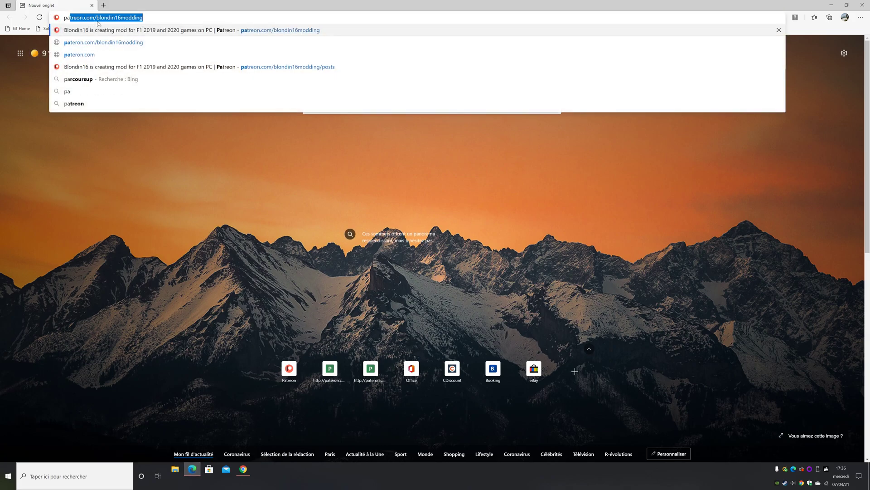
text(reon)
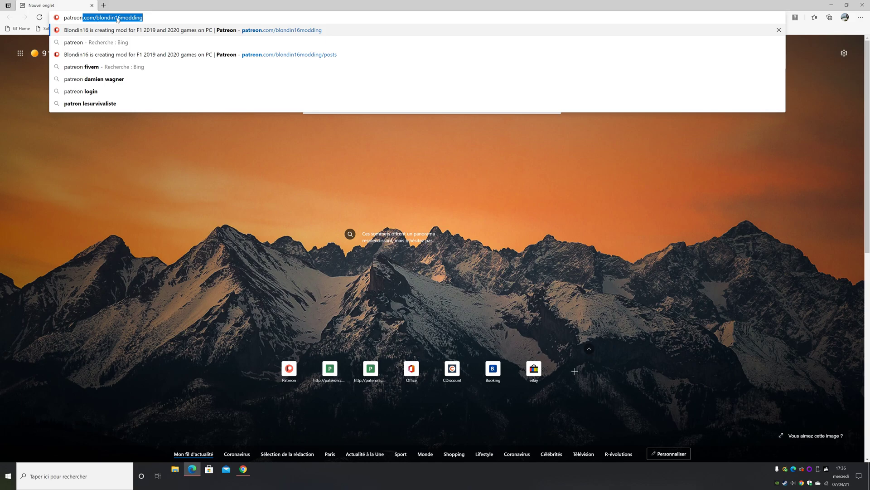
drag(144, 18, 64, 19)
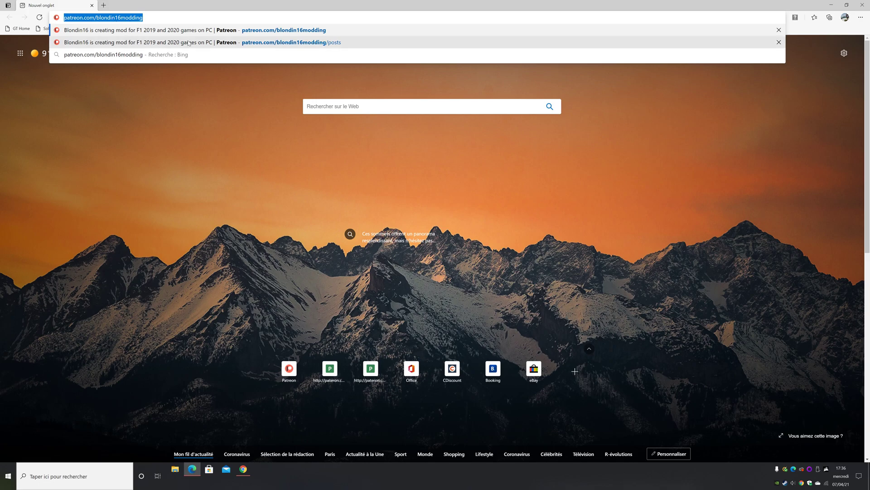
key(Return)
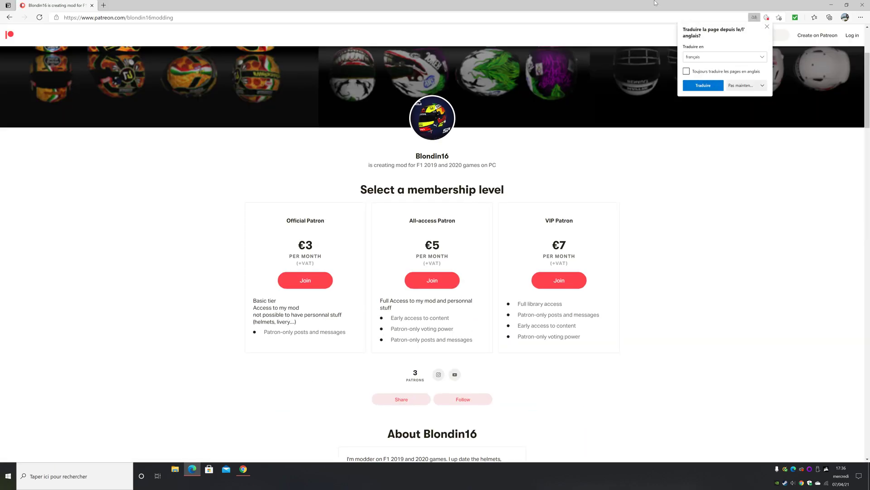
click(769, 28)
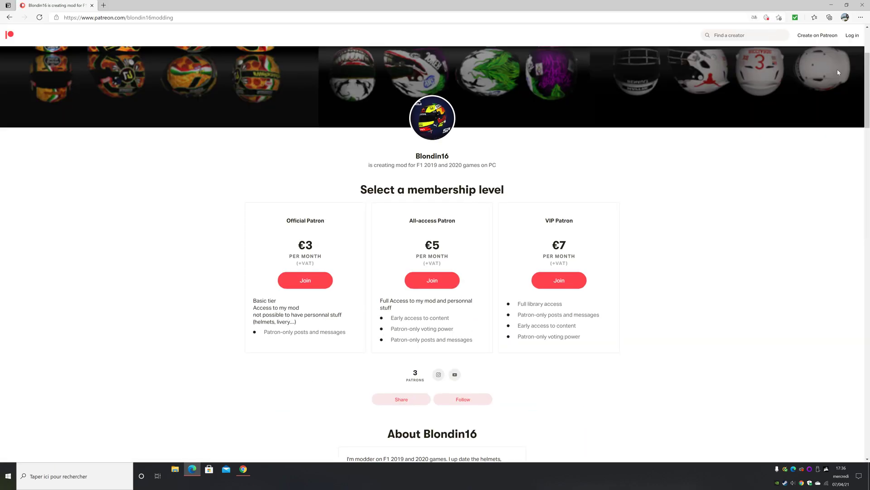
mouse_move(867, 60)
mouse_down()
mouse_move(867, 74)
mouse_move(867, 46)
mouse_move(867, 78)
mouse_move(867, 50)
mouse_move(868, 61)
mouse_up()
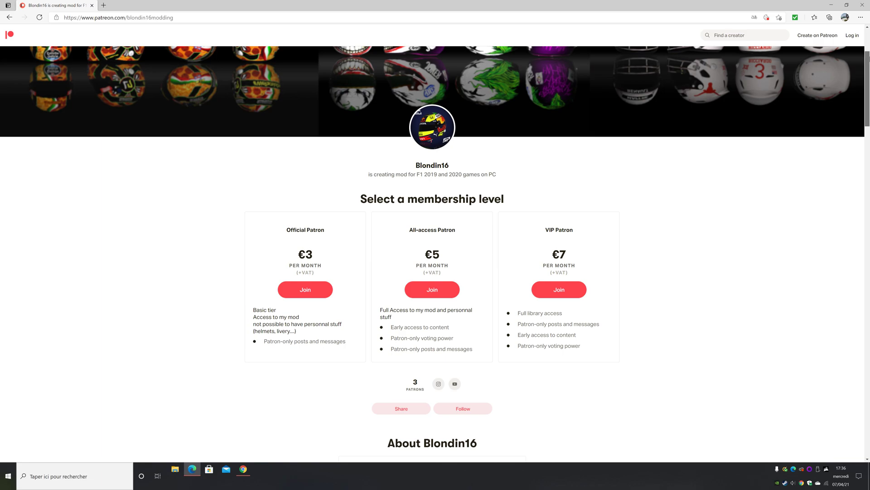
drag(867, 60, 869, 241)
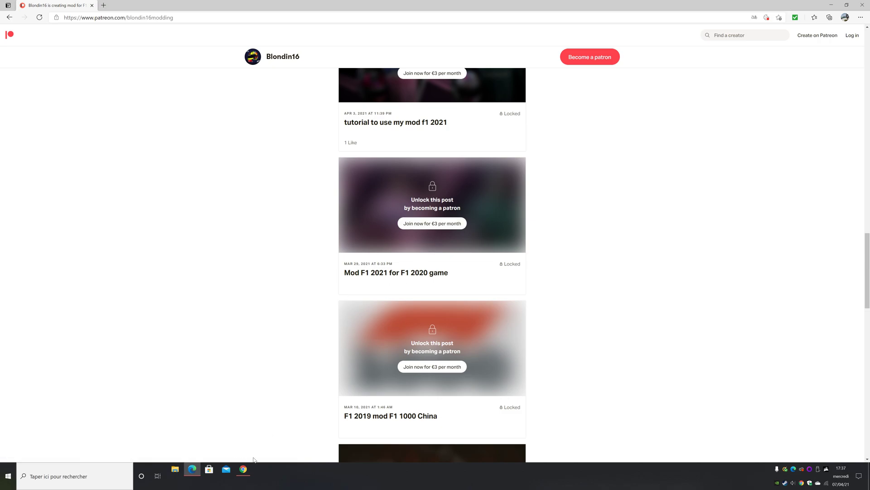
Switch to Chrome and download the F1 2020 Modular Mods base files 1.5 zip from the "Mod F1 2021 pour le jeu F1 2020" post
click(244, 471)
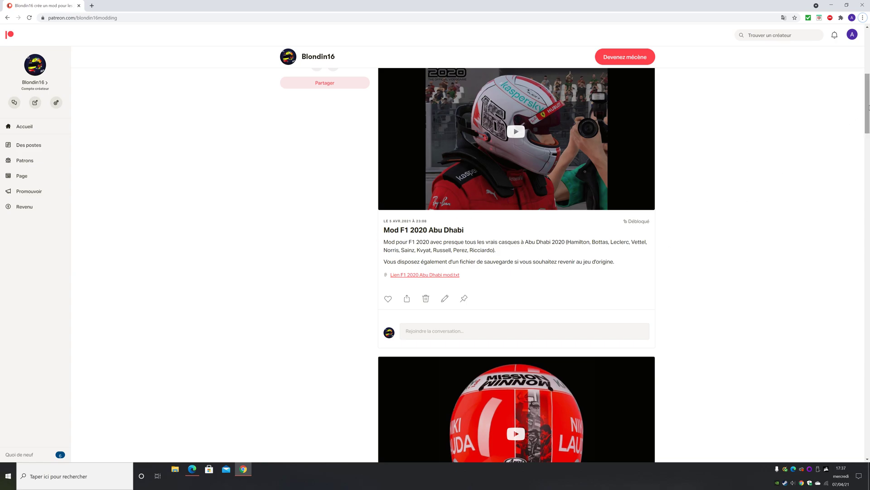
scroll(375, 248, down, 6)
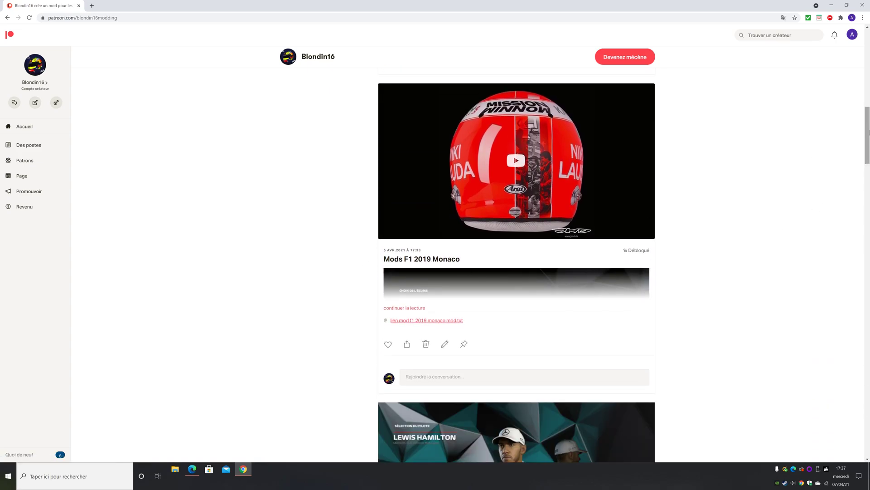
scroll(869, 128, down, 7)
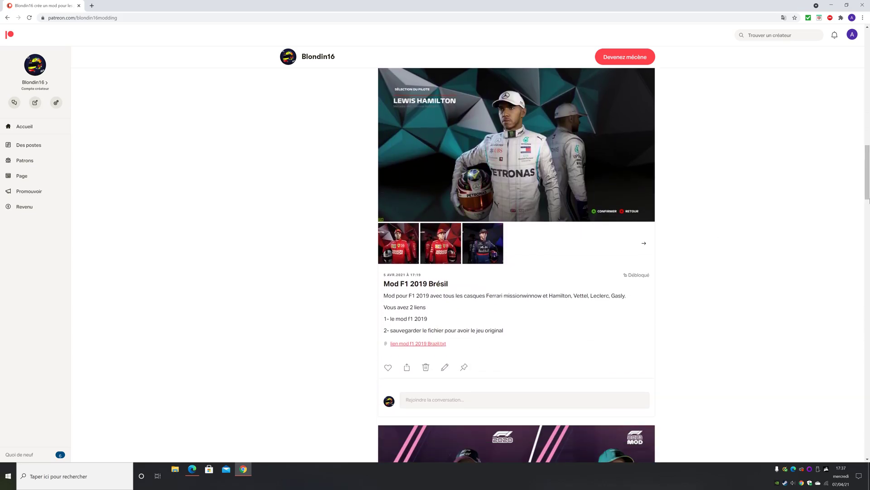
scroll(869, 208, down, 7)
drag(868, 221, 869, 262)
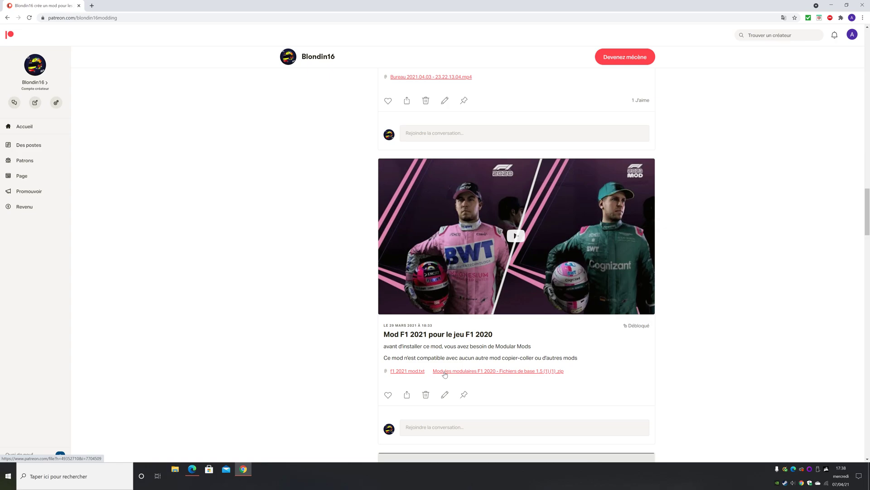
click(445, 374)
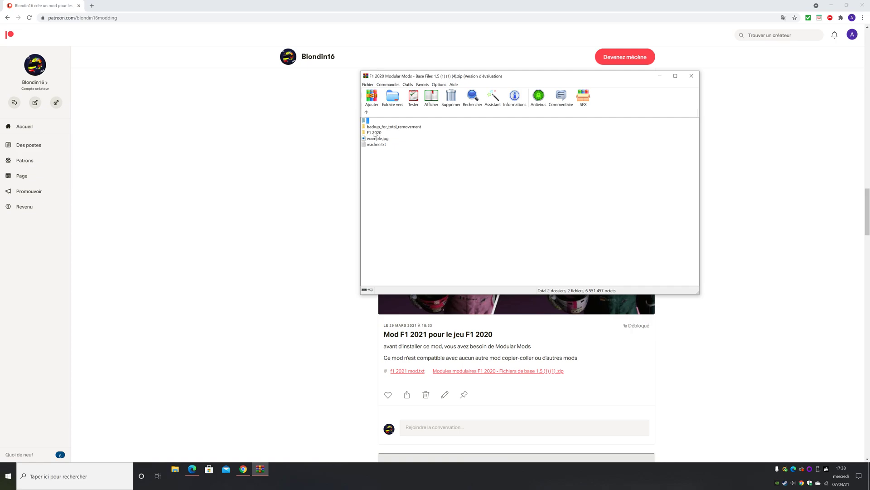
Extract _Modular_Mods and 2020_asset_groups from the archive's F1 2020 folder to F:\SteamLibrary\steamapps\common\F1 2020, and close the archive
double_click(375, 133)
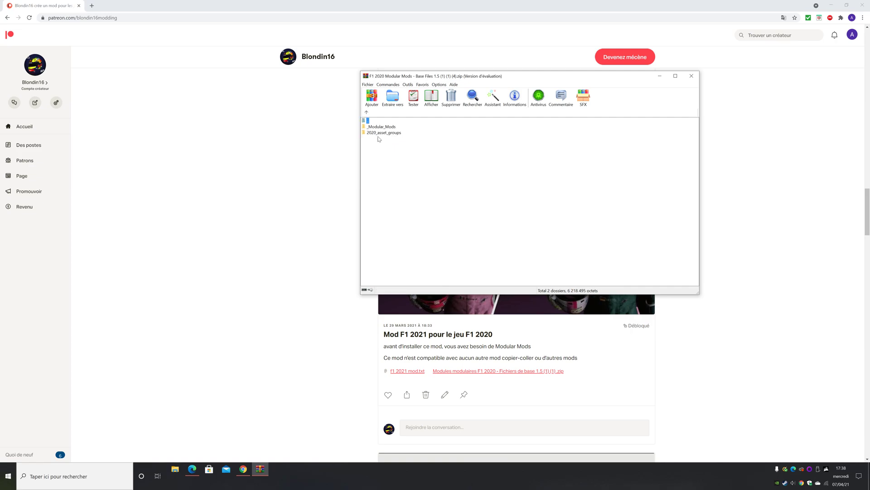
click(385, 131)
shift+click(383, 127)
click(392, 96)
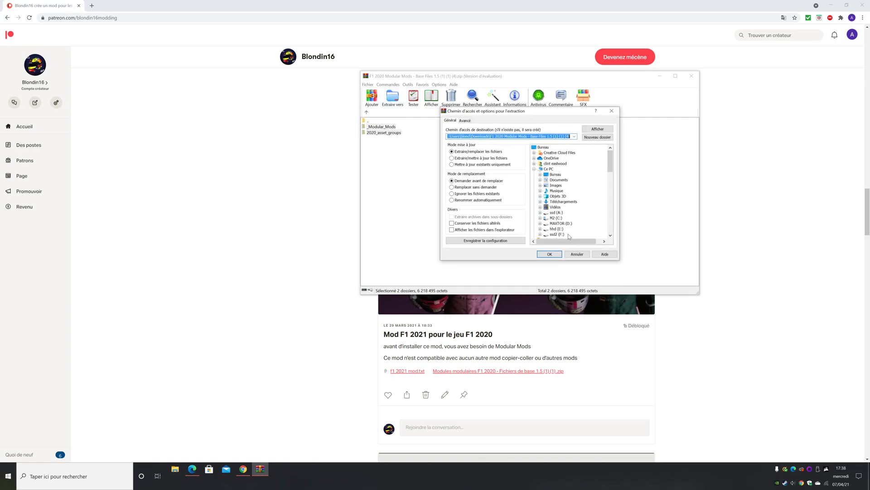
click(556, 235)
double_click(555, 234)
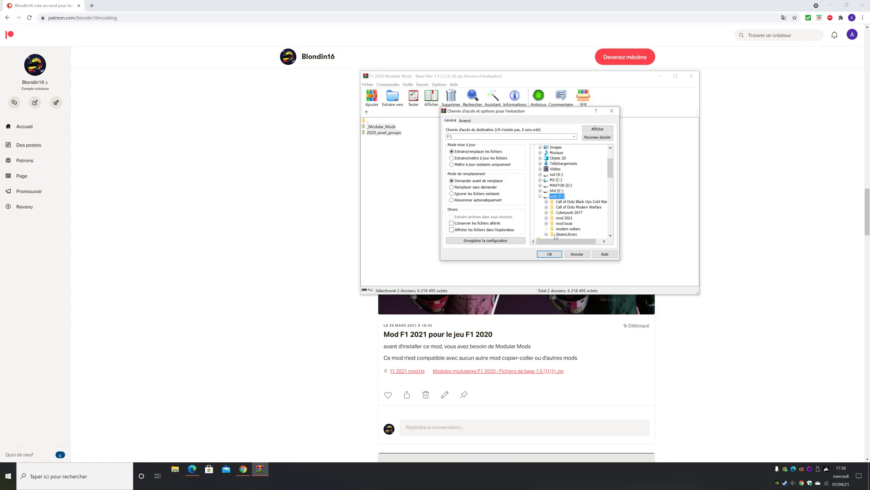
double_click(565, 235)
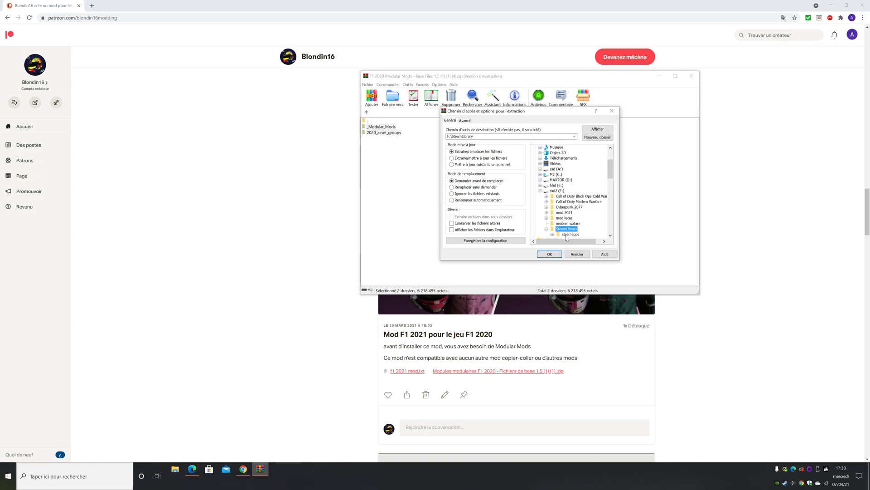
double_click(565, 236)
double_click(572, 219)
click(584, 224)
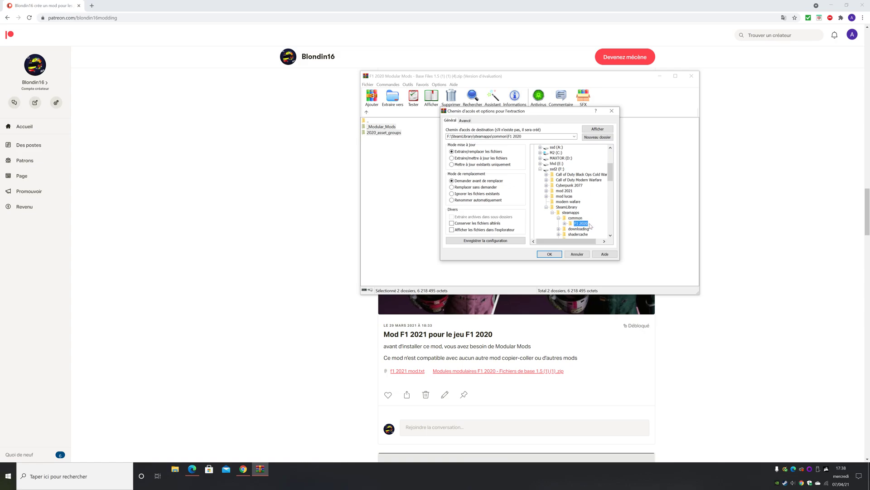
click(550, 254)
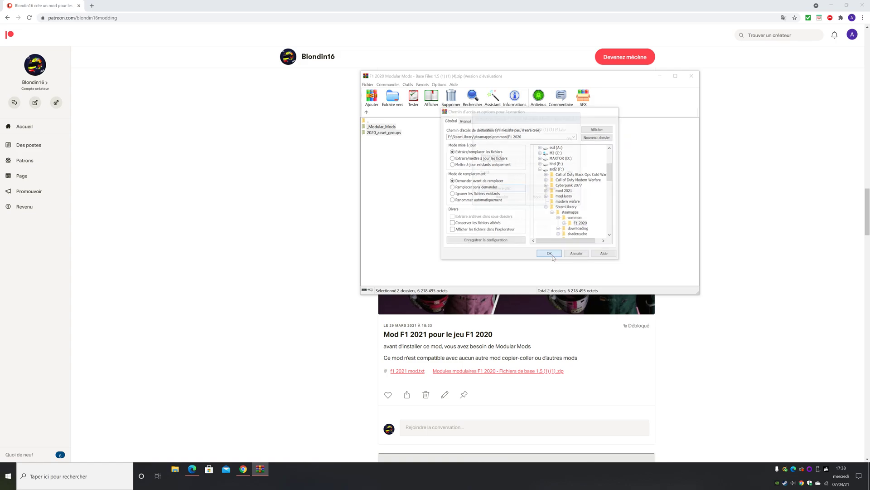
click(517, 221)
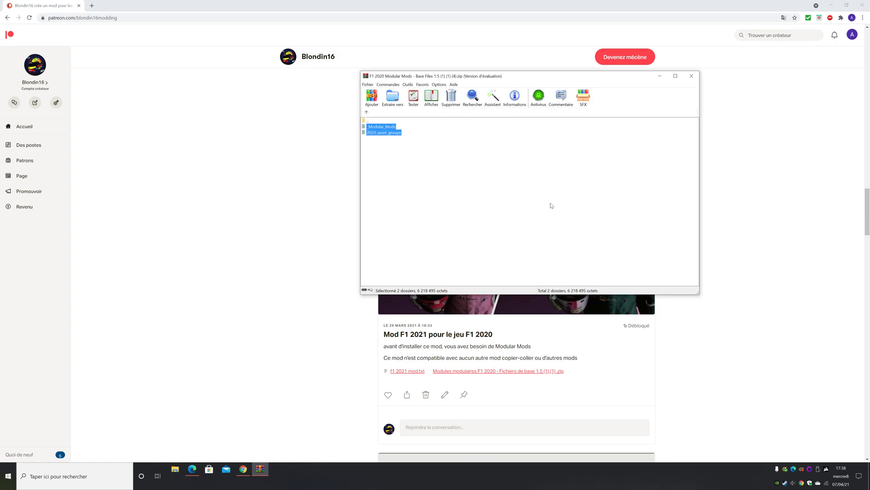
click(692, 76)
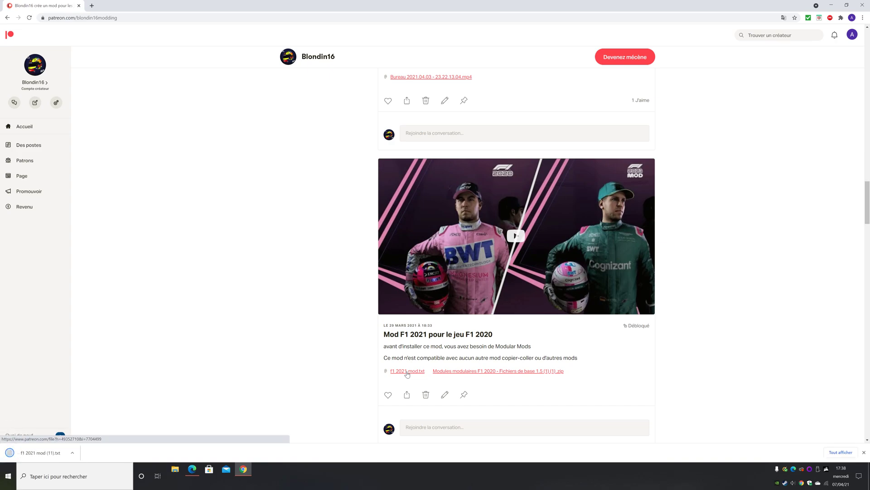
Open the downloaded f1 2021 mod text file and copy the MEGA link it contains
click(72, 452)
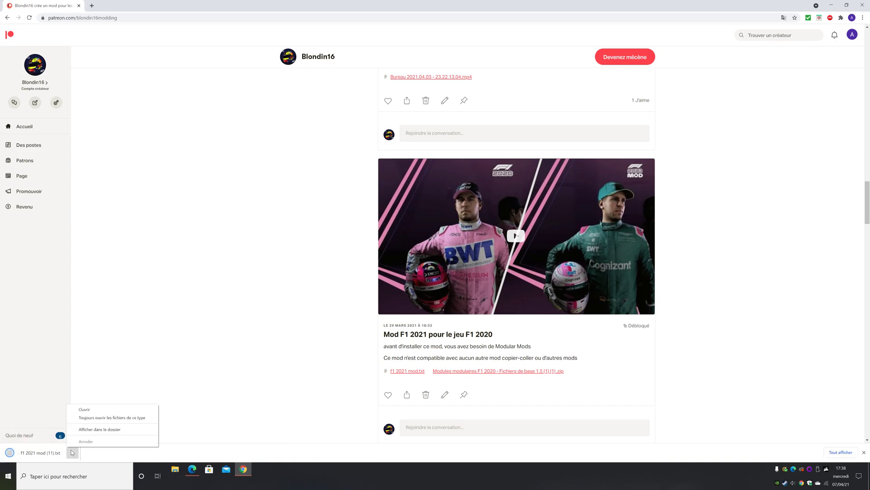
click(83, 412)
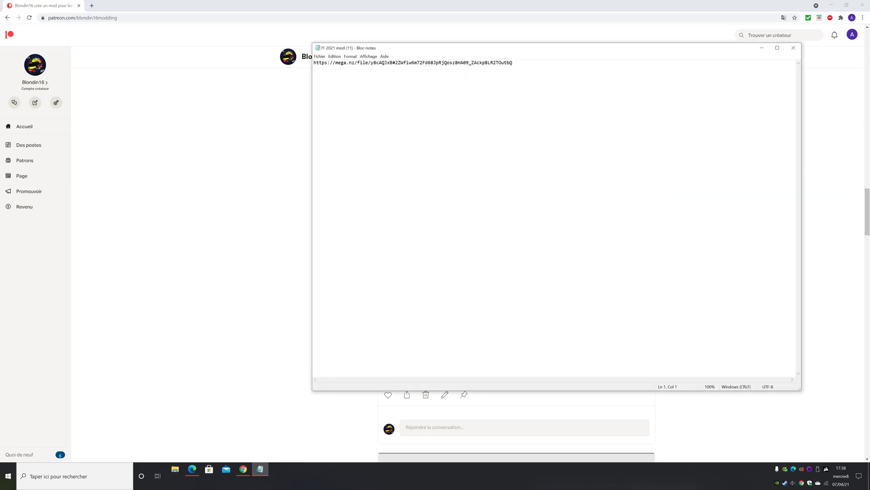
drag(513, 63, 314, 62)
key(ctrl+c)
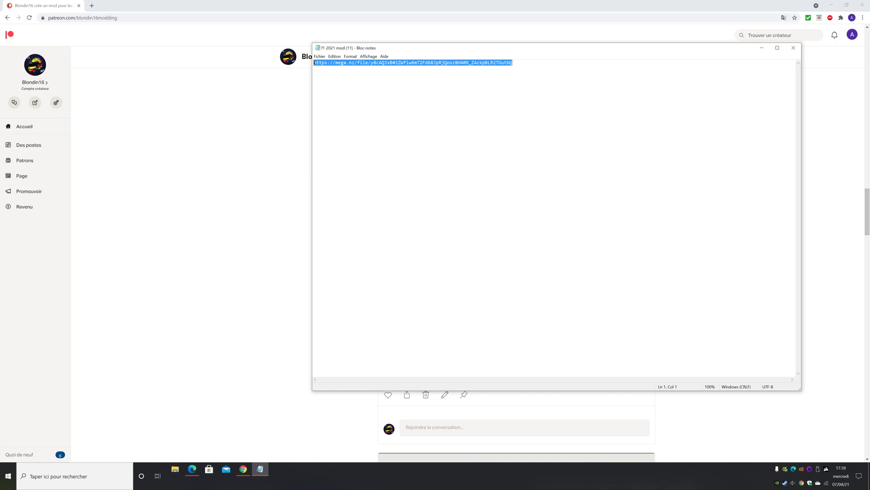
Open the copied MEGA link in a new browser tab and save f1 2021 mod.rar to the computer
click(91, 5)
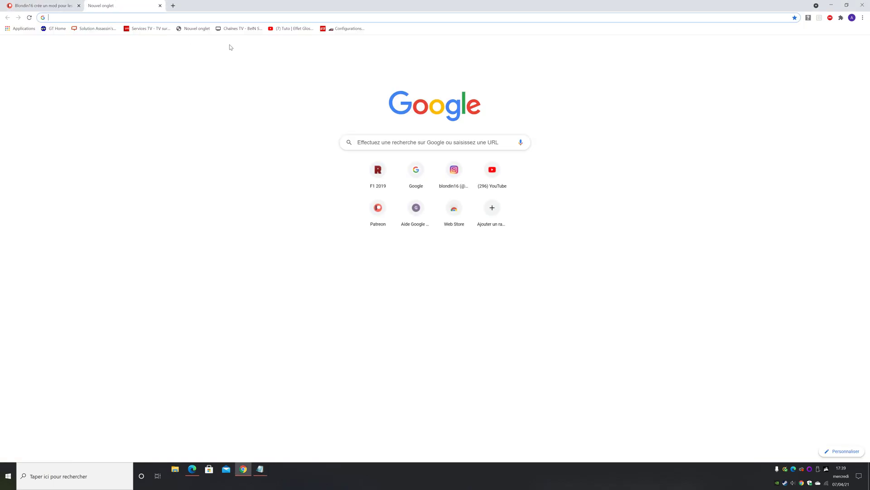
key(ctrl+v)
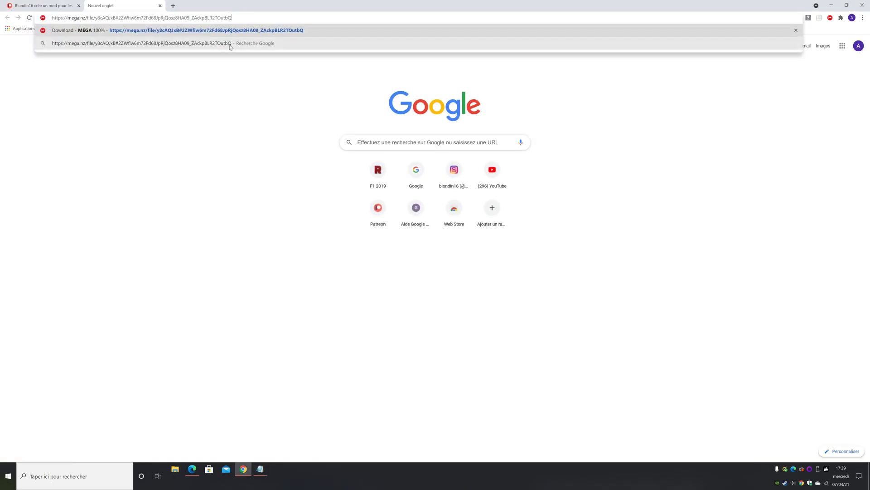
key(Return)
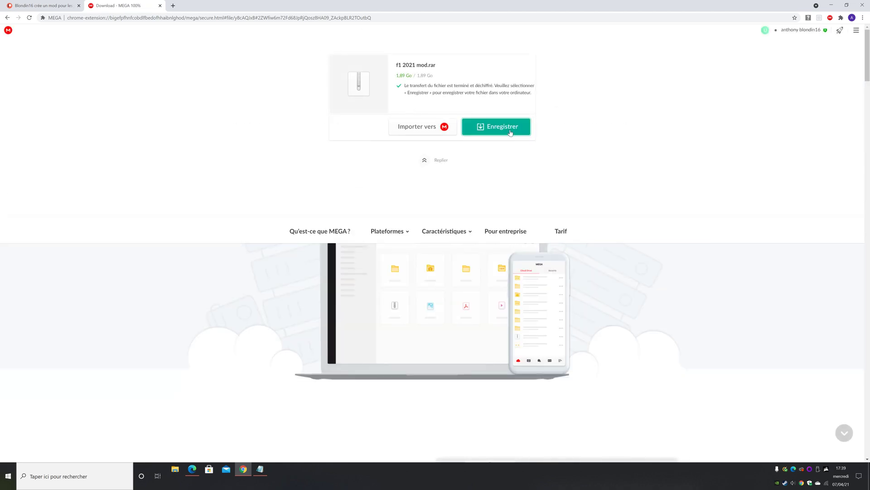
click(495, 126)
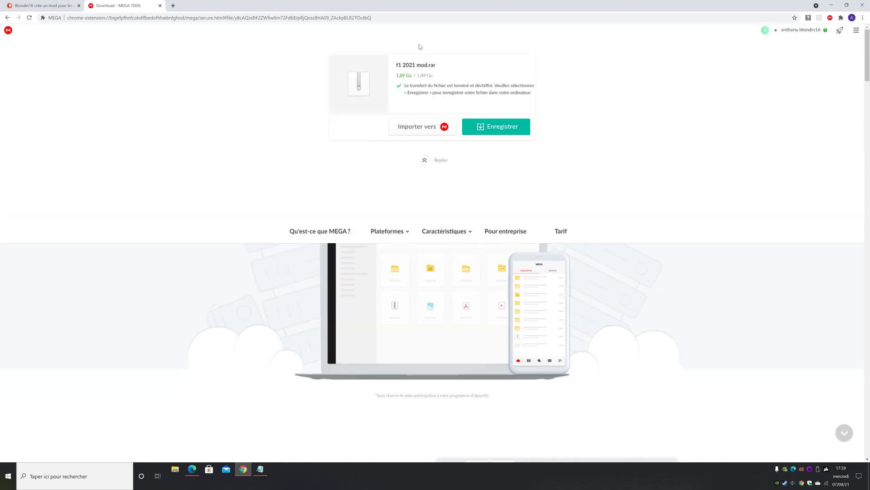
Save and open f1 2021 mod.rar, and extract all seven folders inside its F1 2020 folder to F:\SteamLibrary\steamapps\common\F1 2020
click(496, 126)
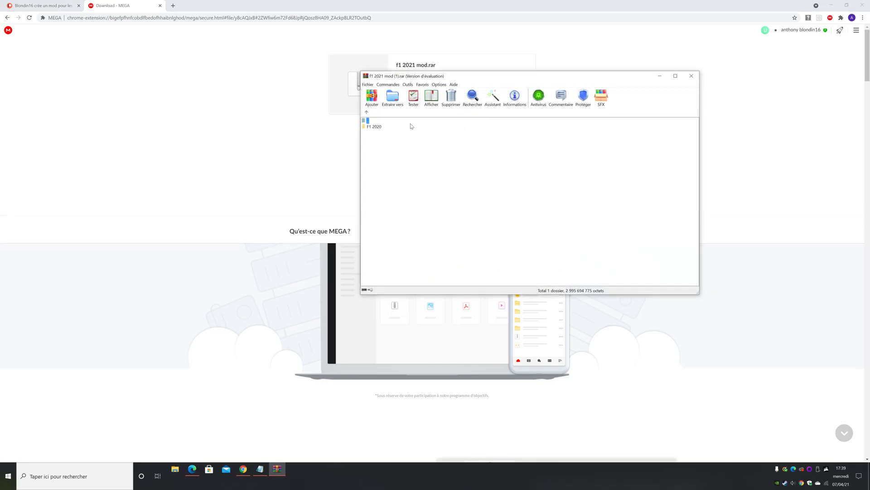
double_click(375, 127)
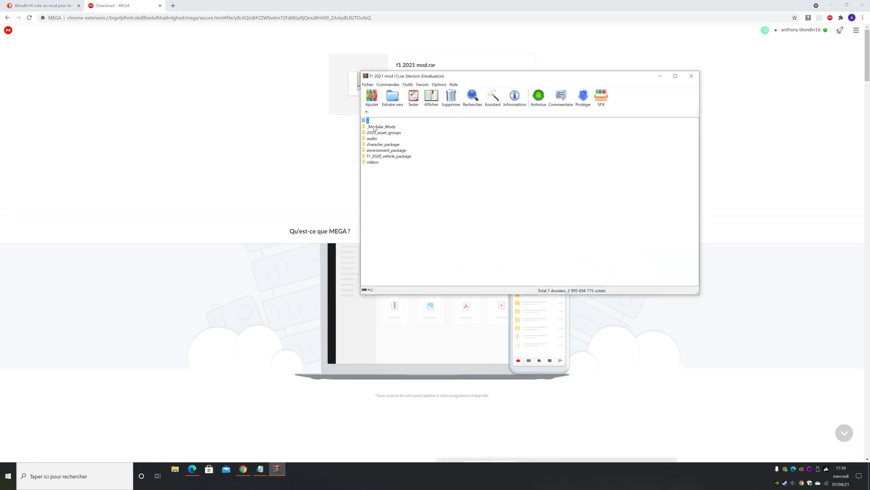
drag(374, 173, 377, 128)
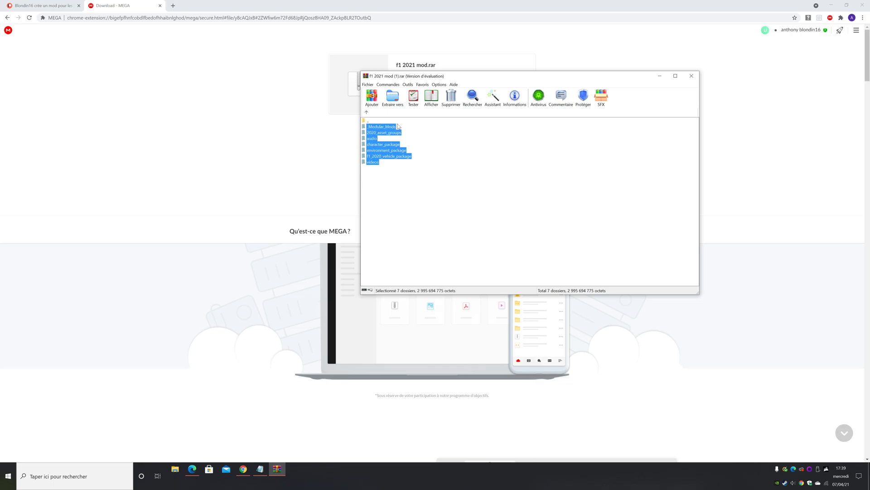
click(392, 99)
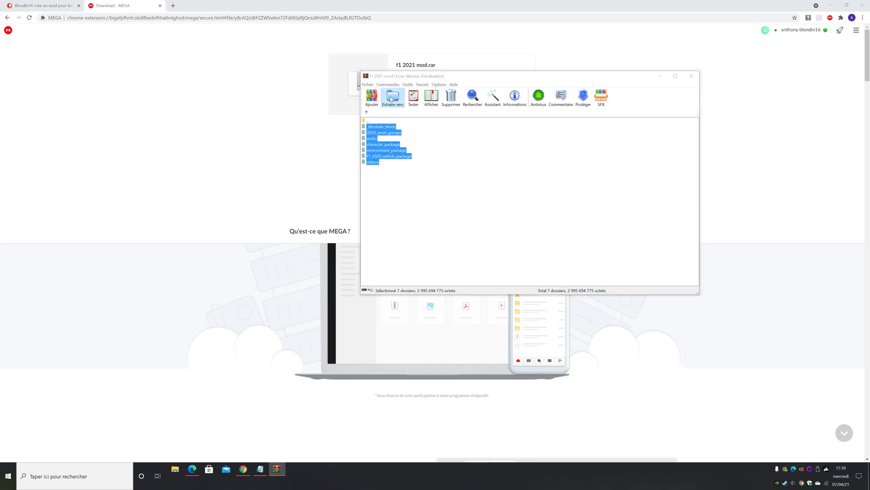
drag(611, 170, 611, 182)
click(555, 220)
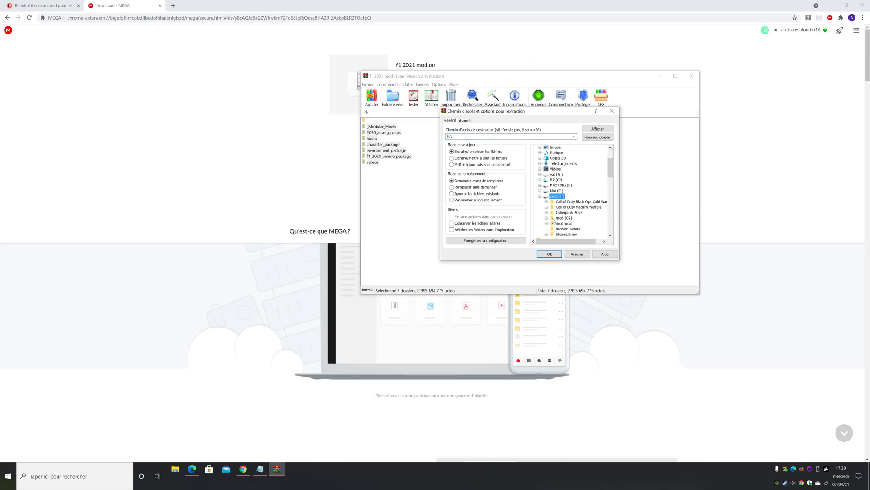
click(566, 235)
click(567, 234)
click(576, 218)
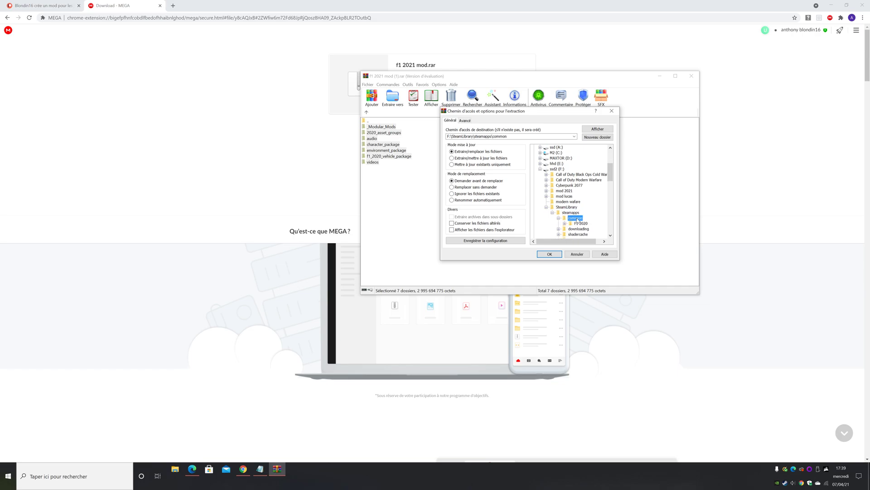
click(580, 223)
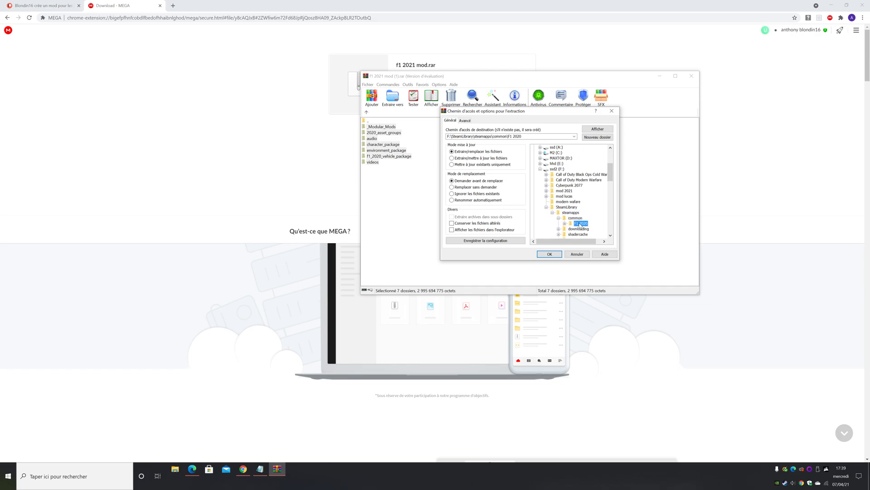
click(559, 255)
click(516, 221)
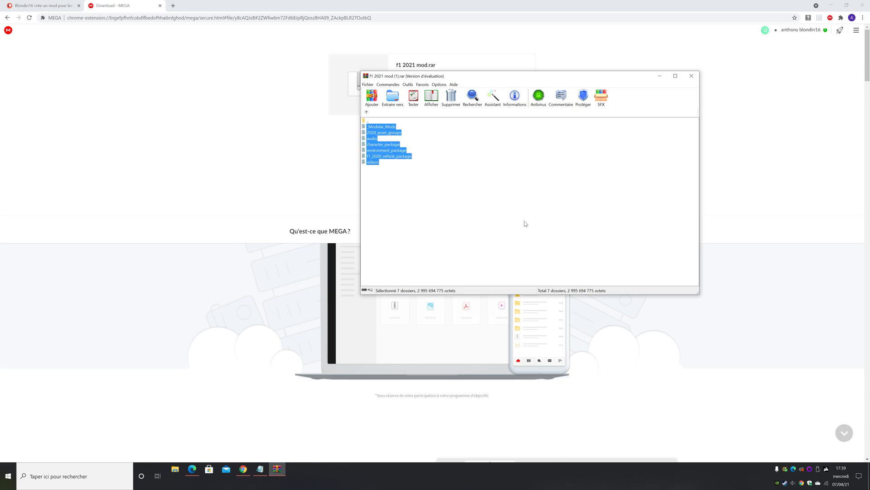
Close the mod archive, both browser windows and the text file containing the MEGA link
click(691, 76)
click(862, 5)
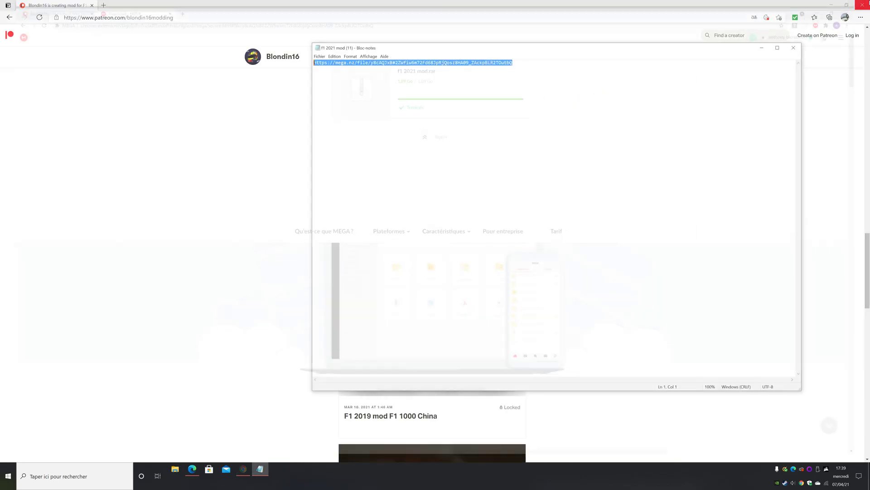
click(795, 48)
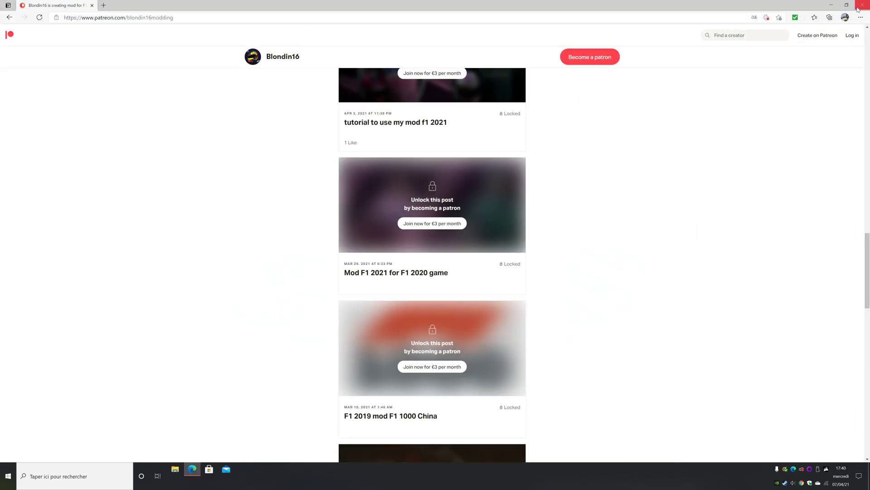
click(861, 5)
Switch to Steam and launch F1 2020 from the library with the DirectX 12 option
double_click(16, 132)
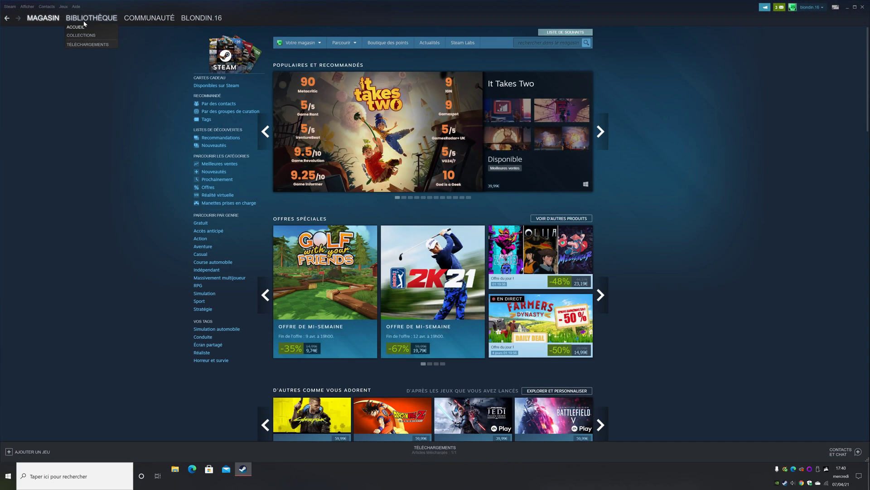
click(86, 21)
click(134, 147)
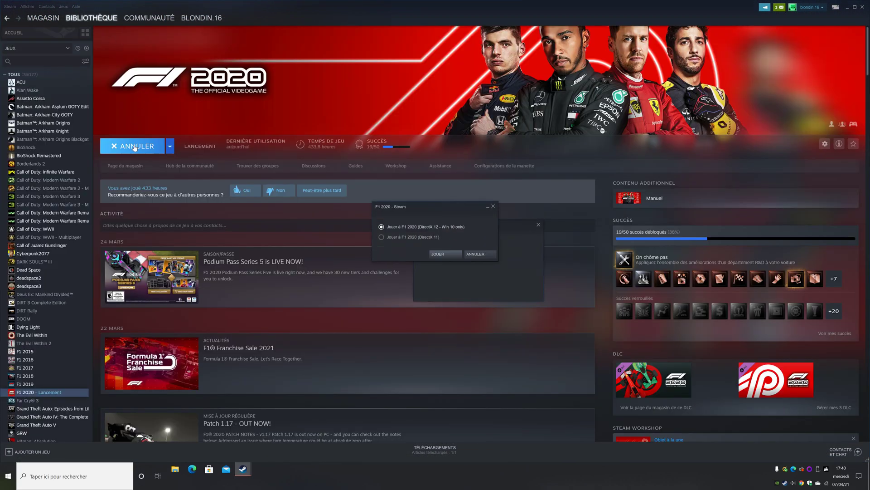
click(457, 255)
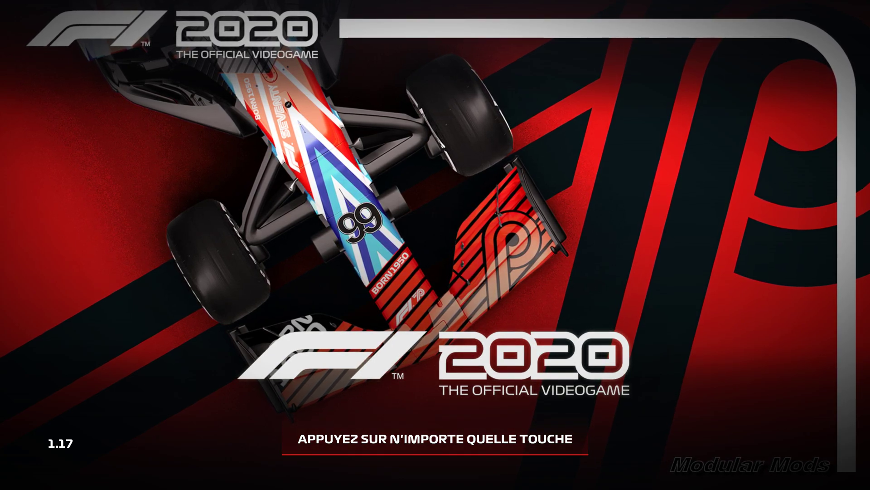
Pass the title screen and start a solo Grand Prix in the F1 2020 category to reach the team selection
key(Return)
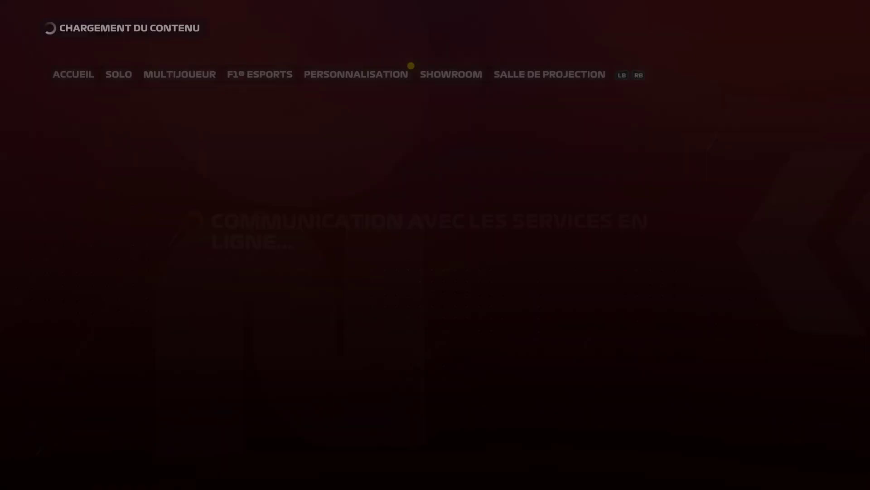
key(e)
key(Right)
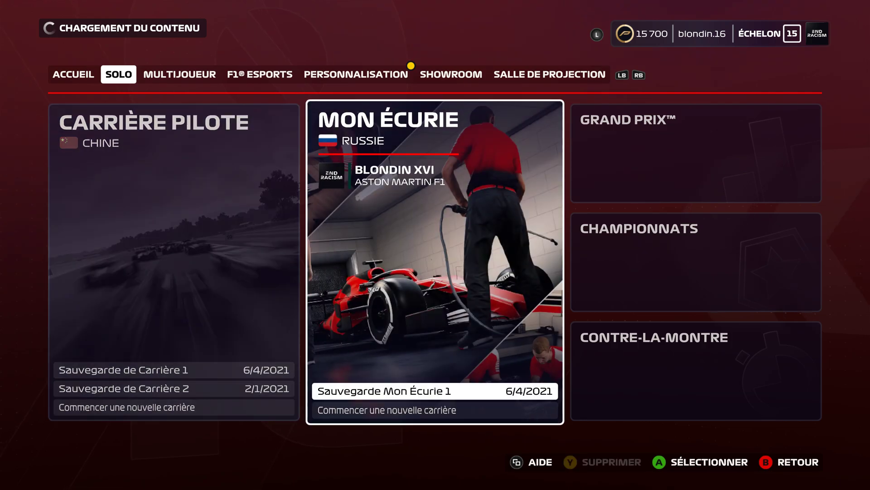
key(Right)
key(Return)
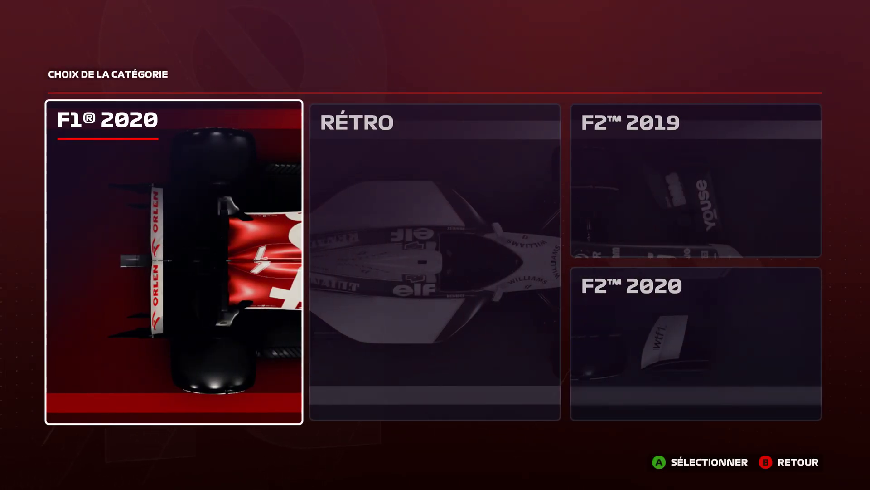
key(Return)
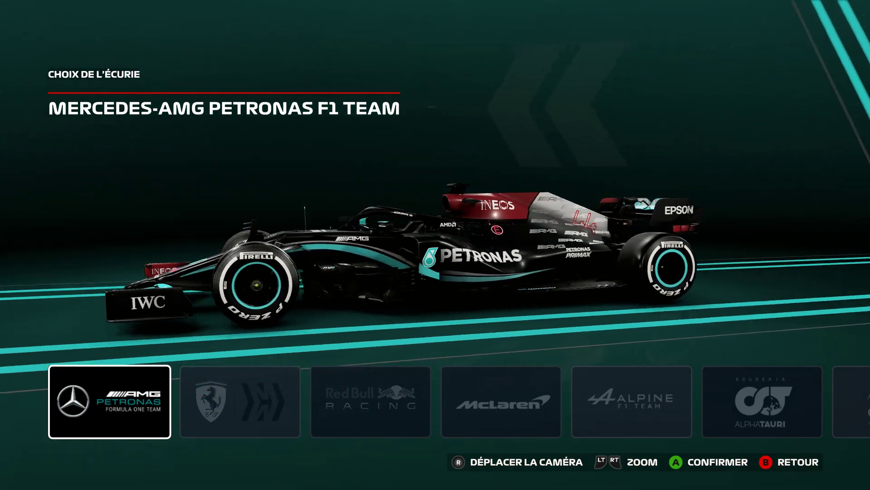
Examine the cars and both drivers of Mercedes-AMG Petronas and Scuderia Ferrari, ending on the Red Bull Racing car
key(Return)
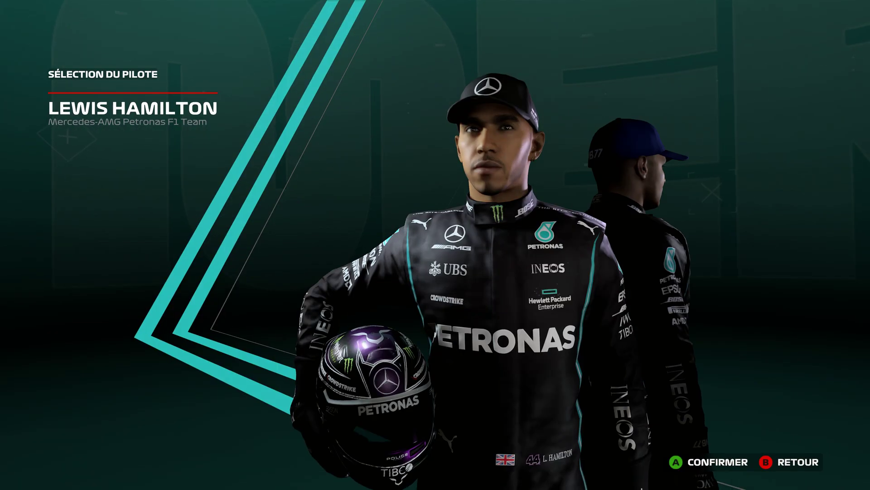
key(Right)
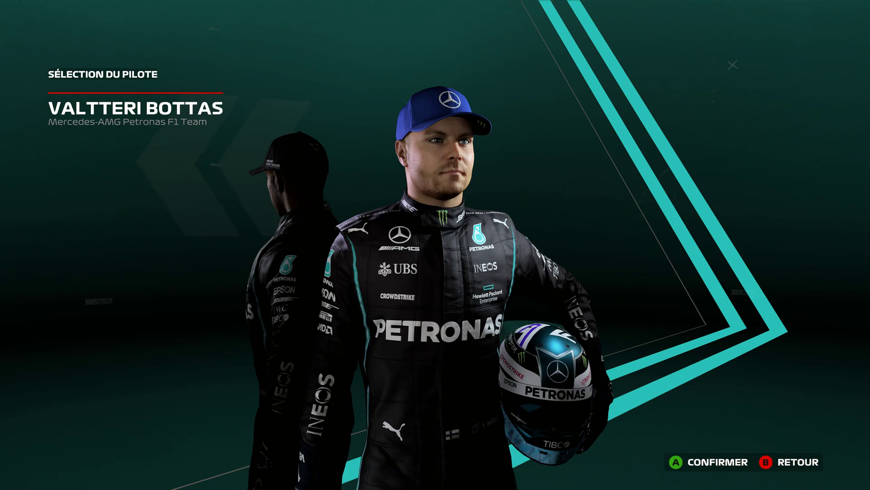
key(Escape)
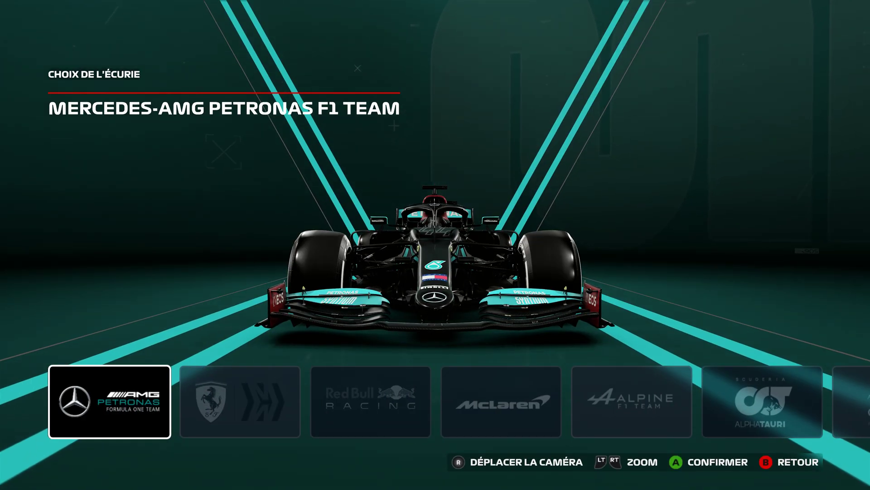
key(Right)
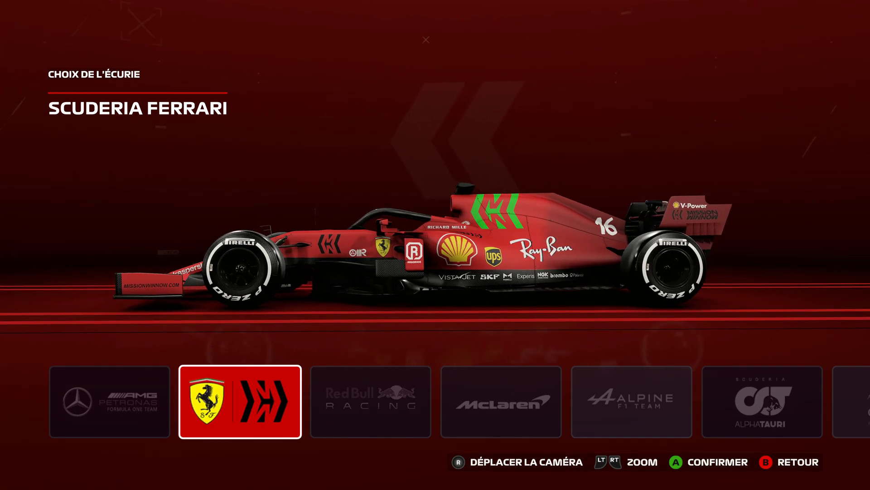
key(Return)
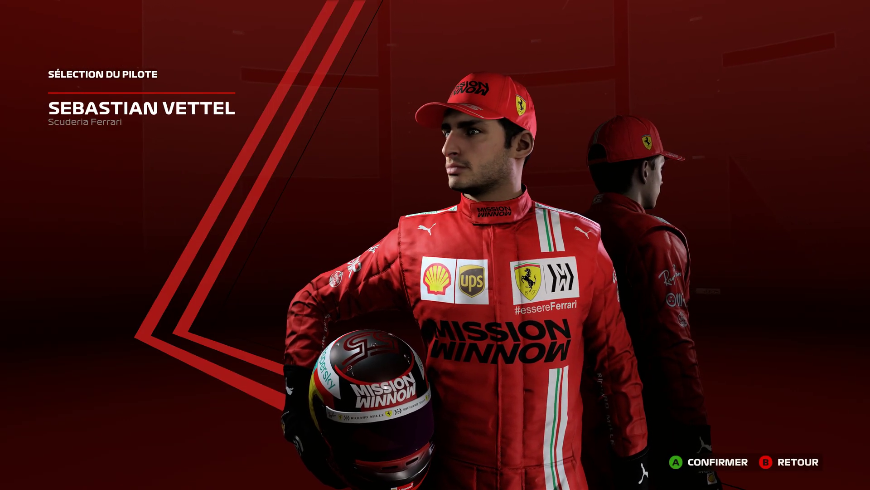
key(Right)
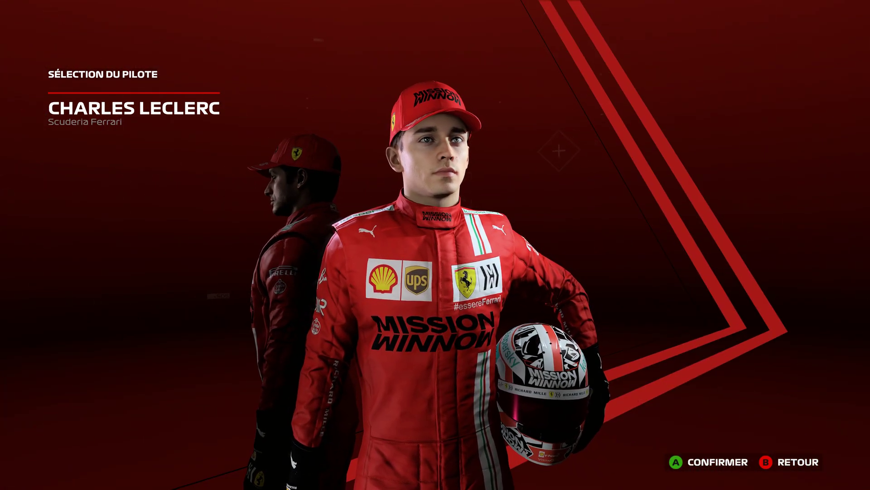
key(Escape)
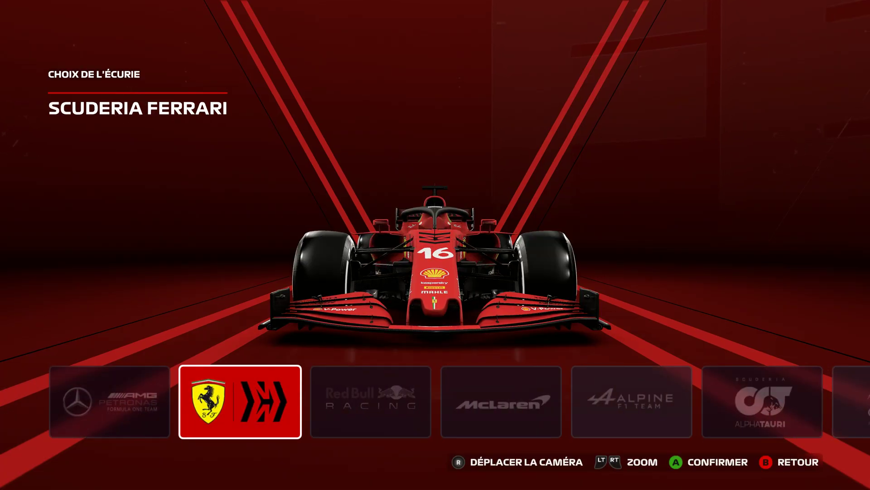
key(Right)
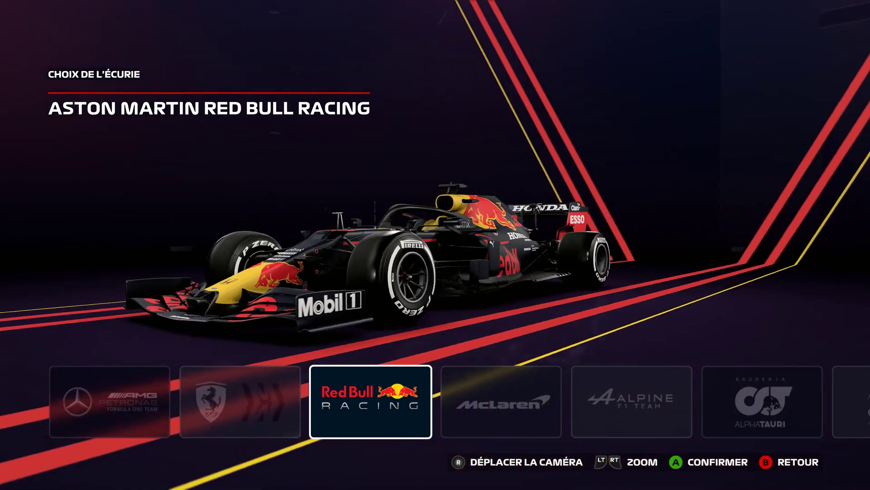
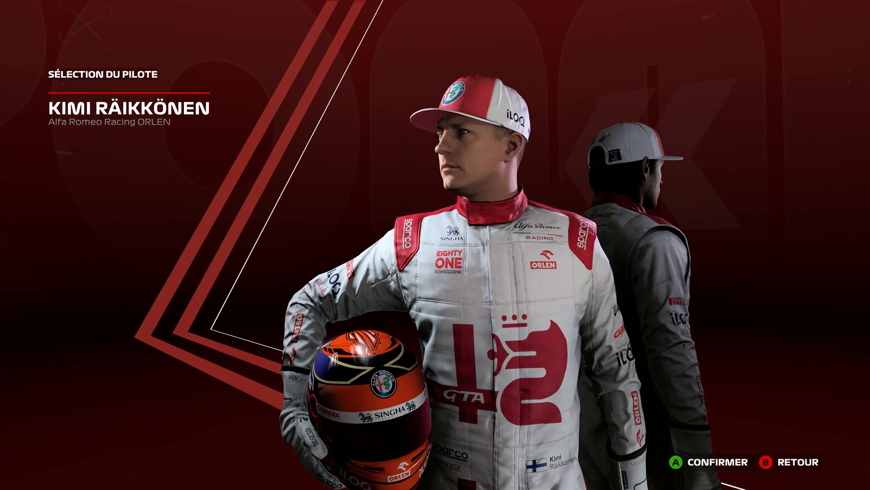
Examine the second Alfa Romeo driver, and the Haas F1 Team car with both of its drivers
key(Right)
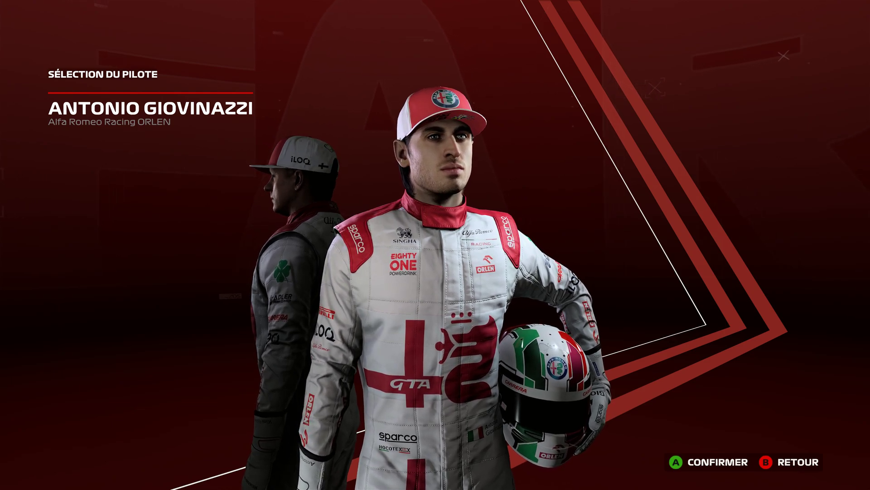
key(Escape)
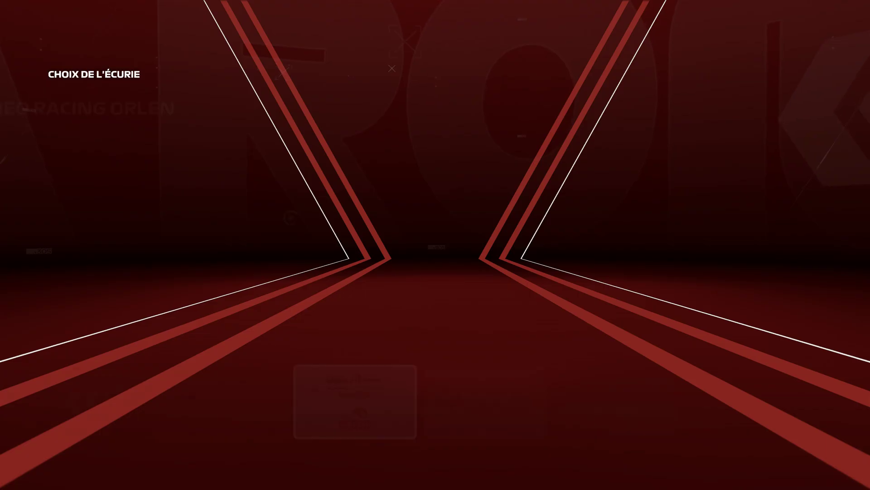
key(Right)
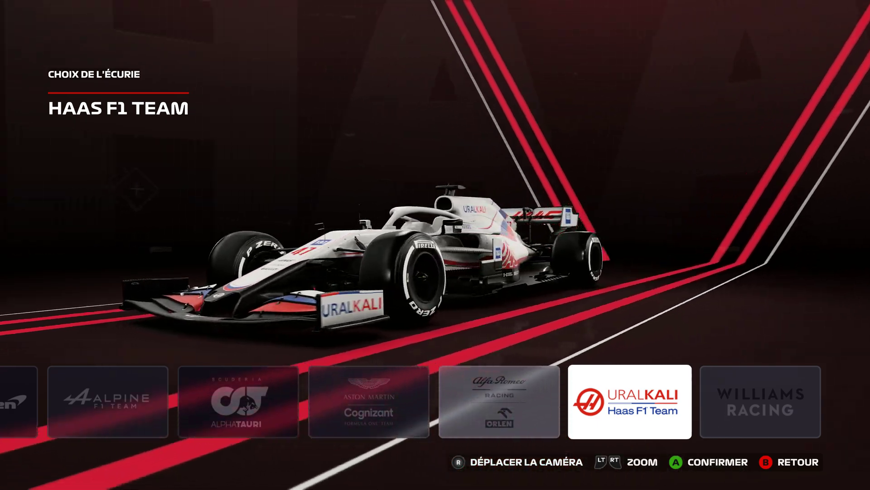
key(Return)
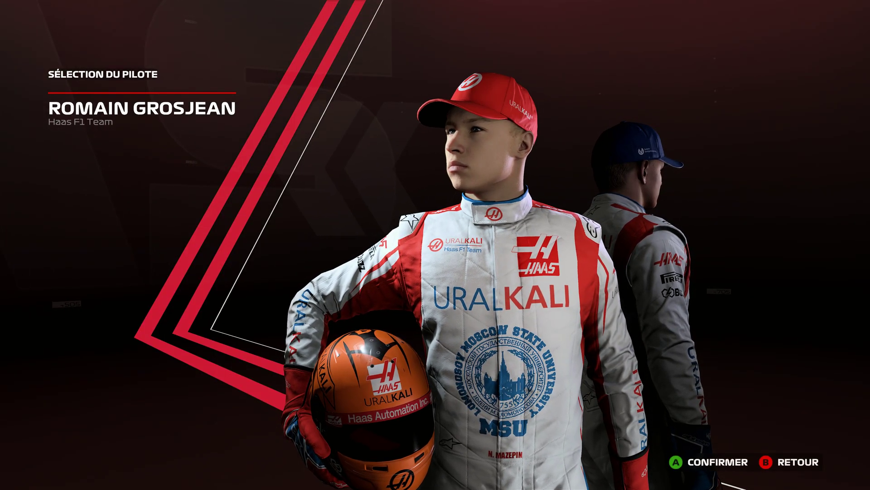
key(Right)
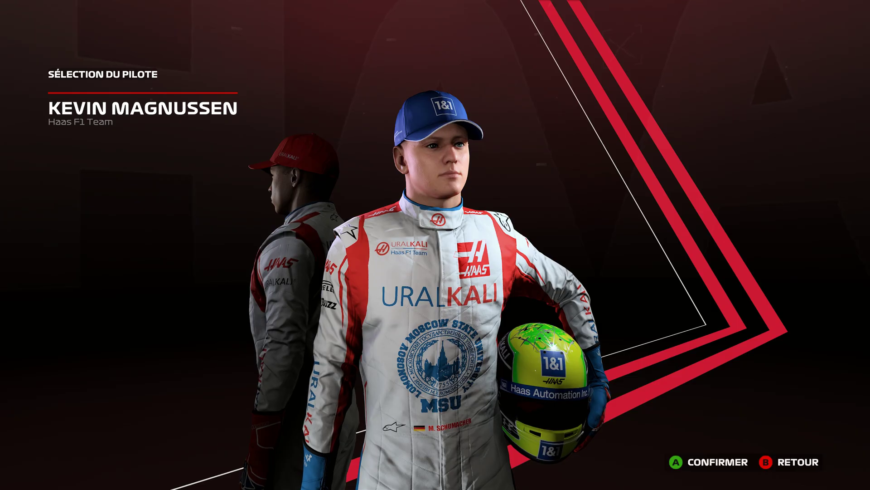
key(Escape)
View the Williams Racing car and both of its drivers, and confirm Nicholas Latifi as the driver
key(Right)
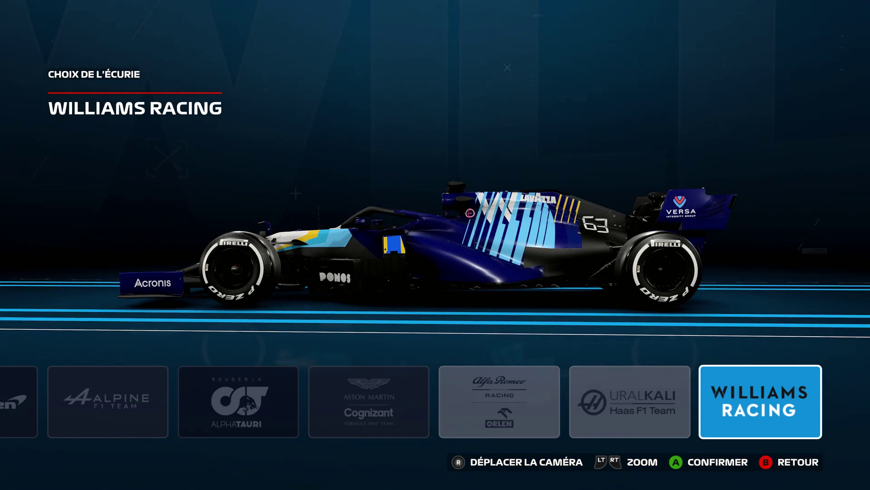
key(Return)
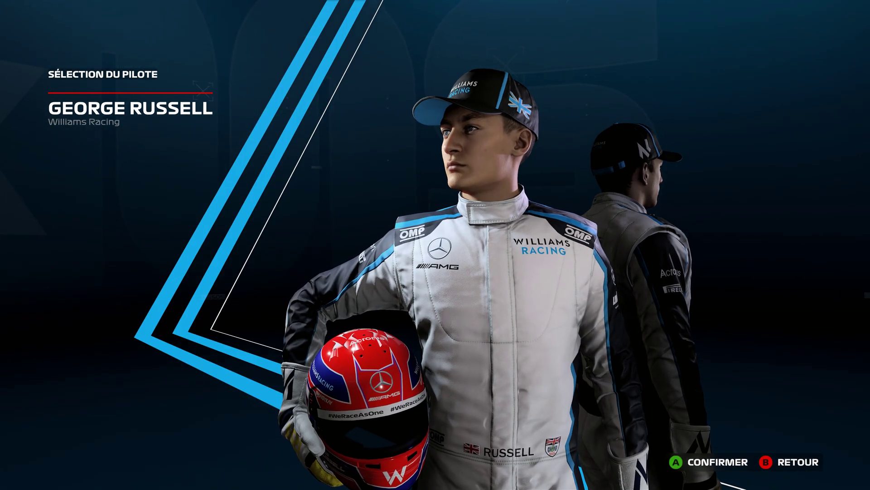
key(Right)
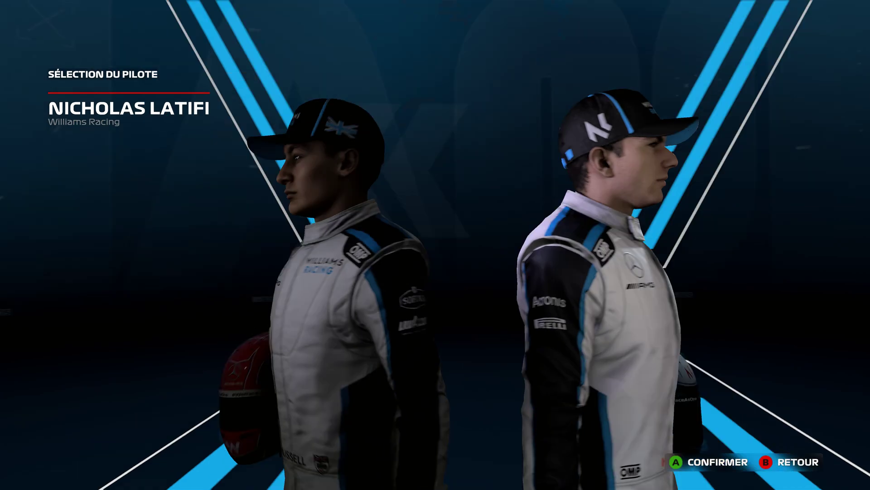
key(Return)
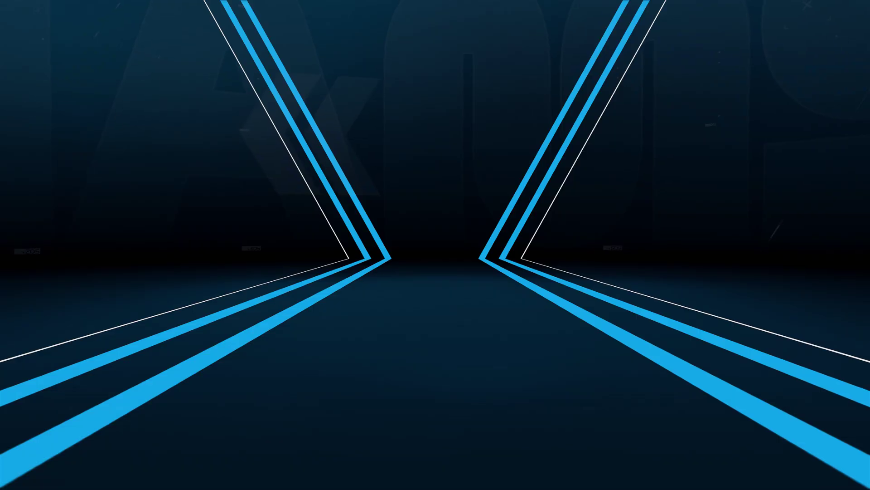
Back out of the category selection, quit F1 2020, and close the Steam library window to reach the desktop
key(Escape)
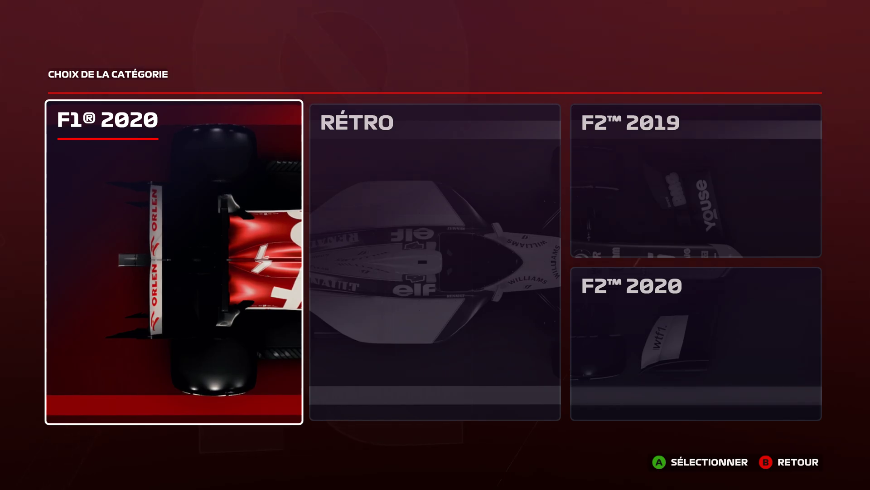
key(Escape)
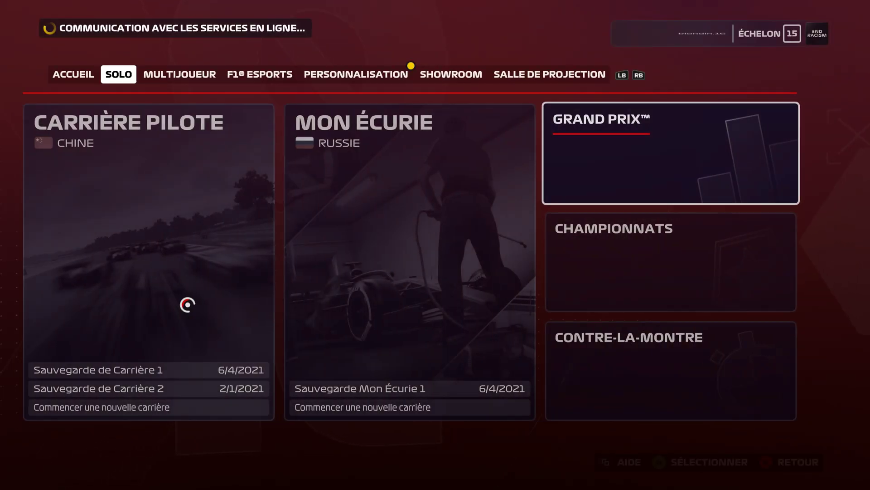
key(Escape)
key(Escape)
key(Up)
key(Escape)
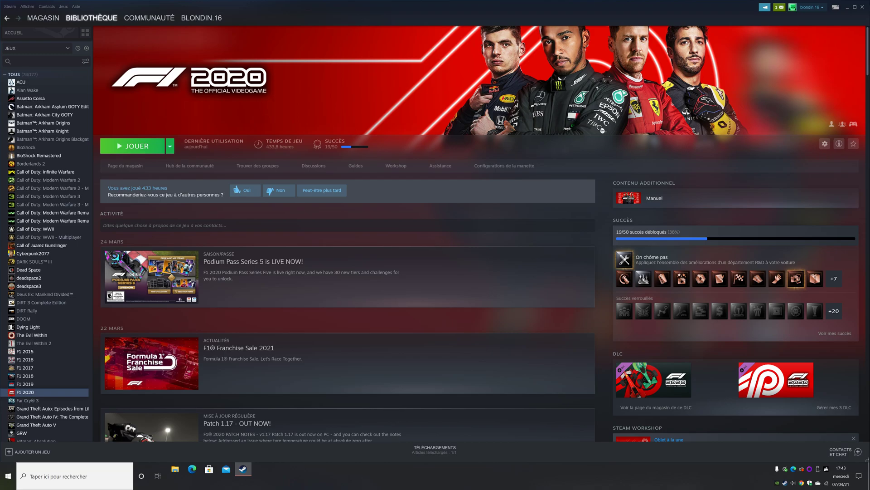
click(863, 8)
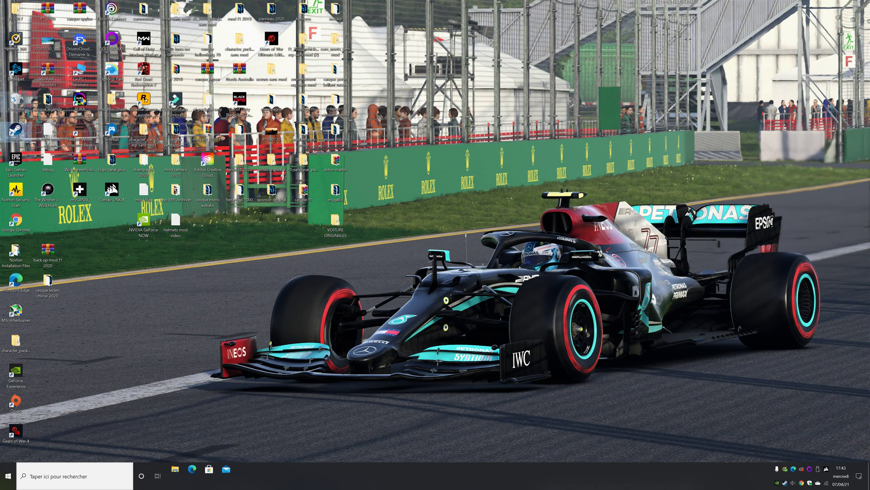
Switch to Chrome and open the F1 2020 downloads on RaceDepartment, then the account's own uploaded resources
double_click(12, 221)
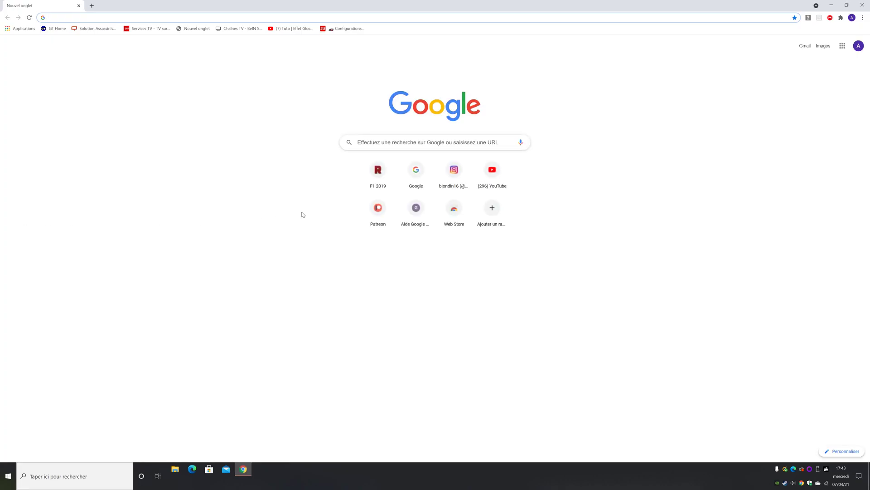
click(376, 177)
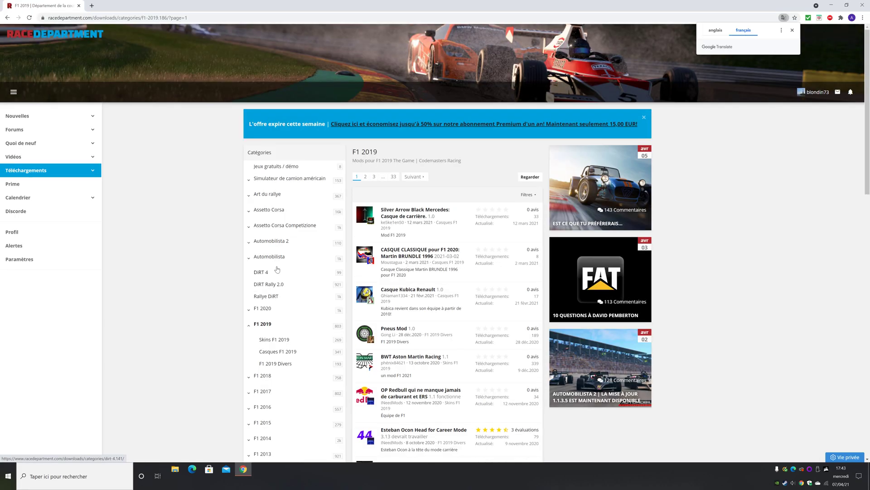
click(263, 308)
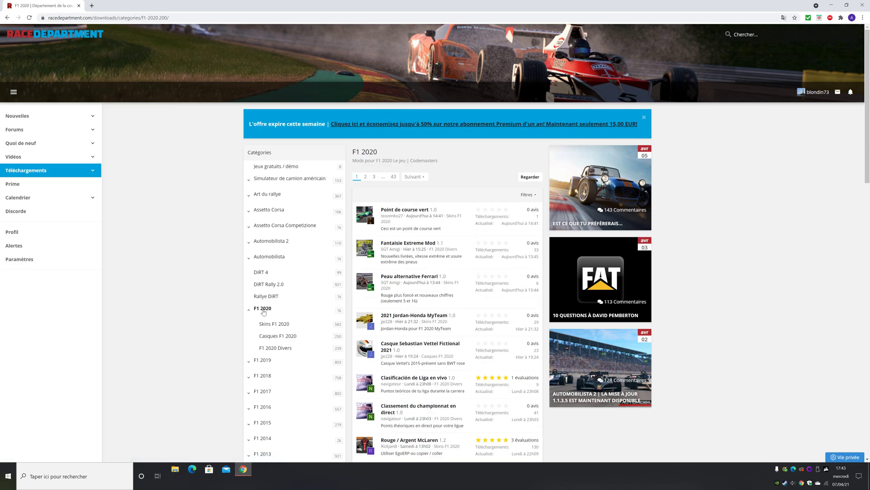
click(96, 172)
click(32, 198)
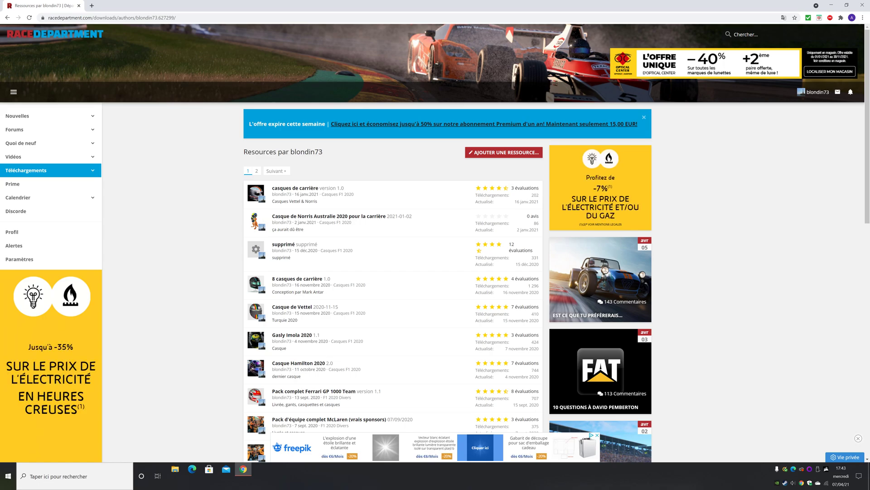
Look through both pages of the author's uploaded mods, returning to the upper part of the first page
drag(323, 153, 300, 155)
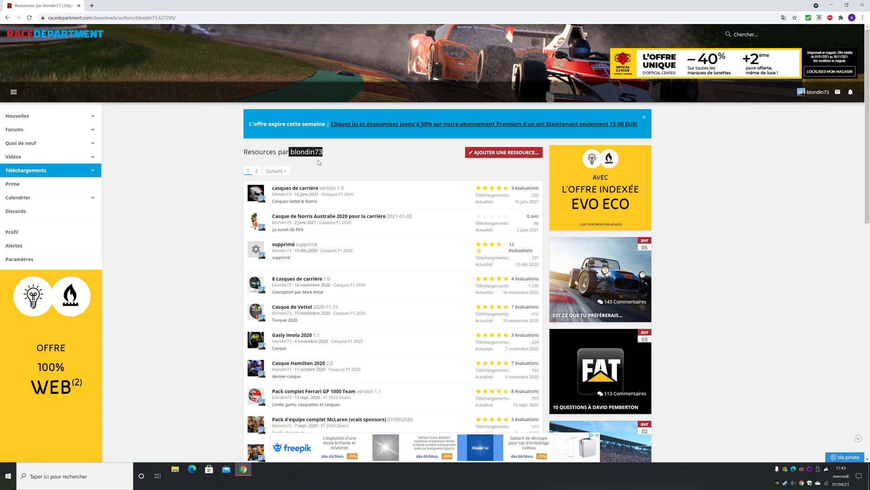
click(358, 170)
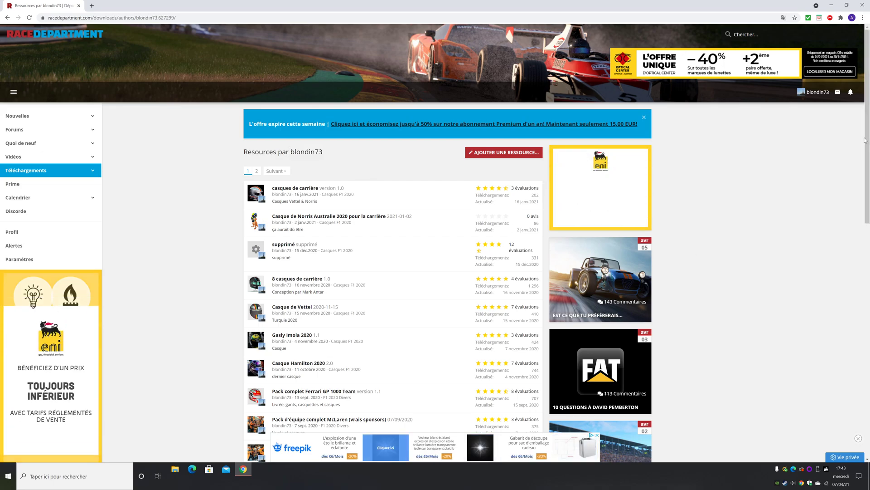
drag(869, 147, 858, 380)
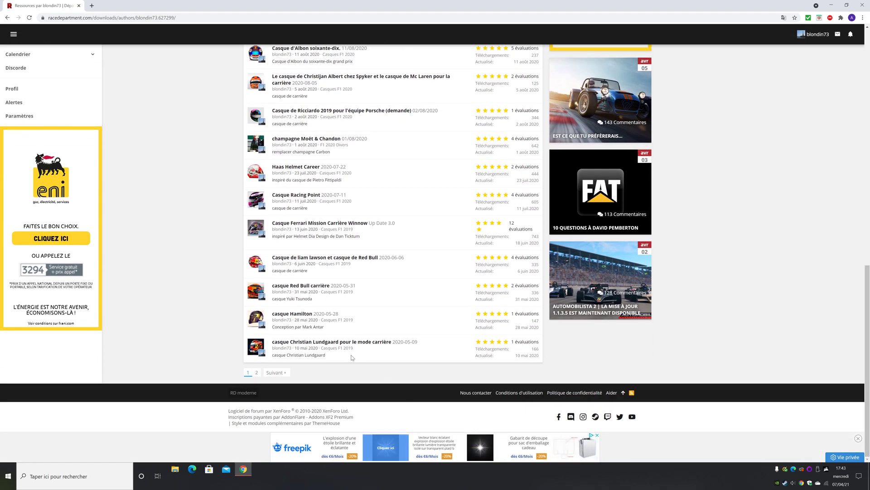
click(254, 371)
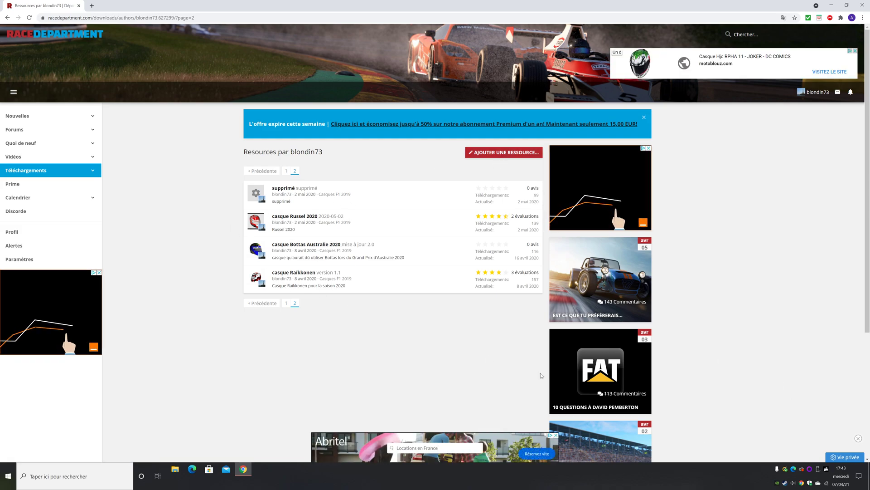
click(287, 303)
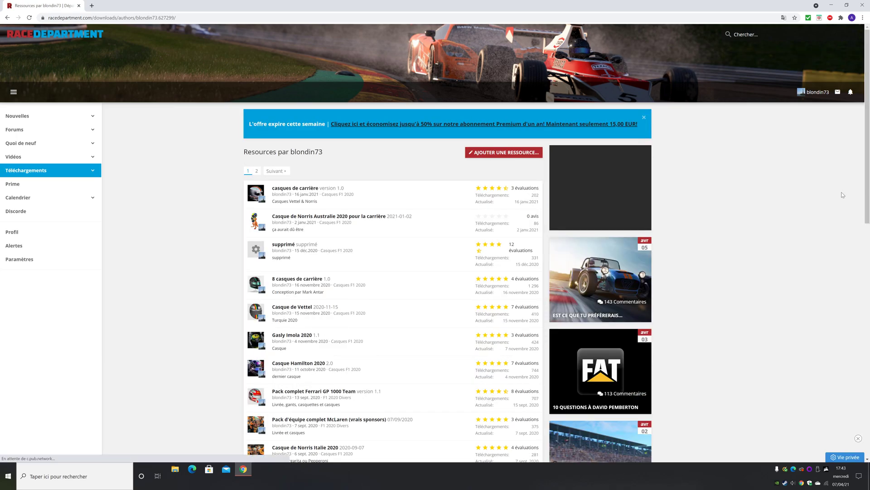
drag(868, 160, 868, 218)
scroll(219, 242, up, 3)
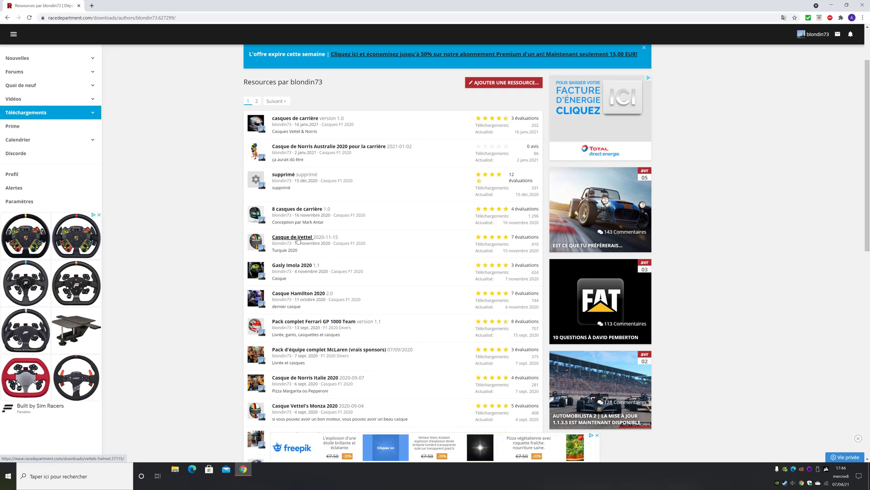
Download the Casque de Vettel mod and open the "copy and paste" folder inside the Vettel Turkey 2020.rar archive
click(279, 240)
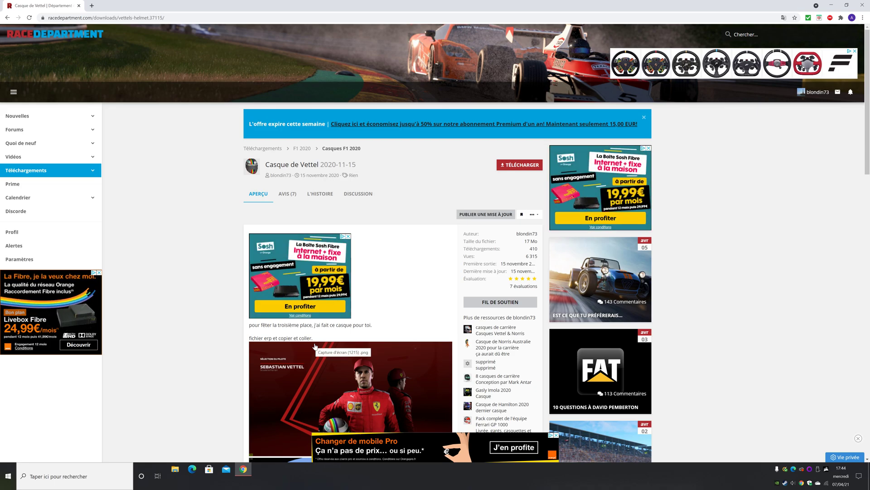
click(502, 163)
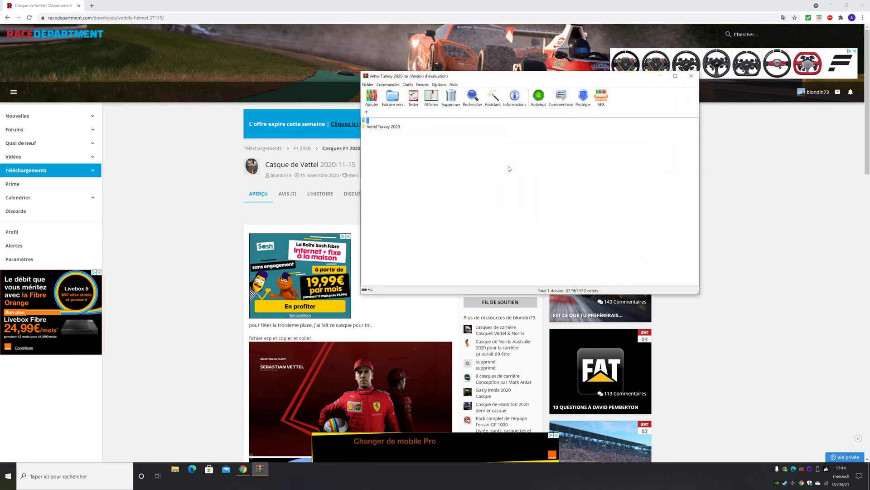
double_click(376, 127)
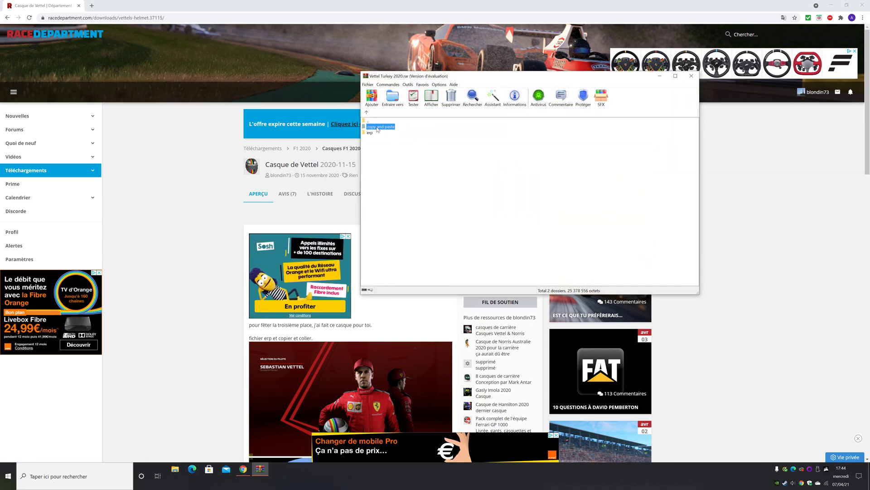
double_click(379, 128)
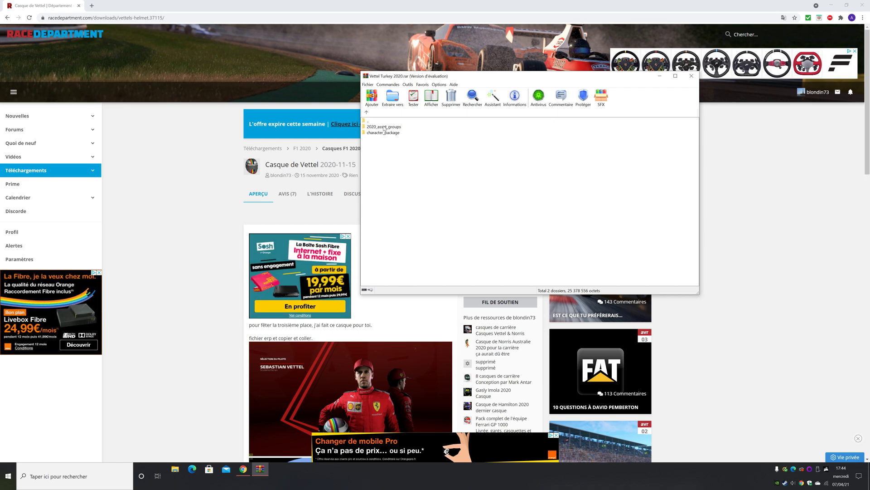
click(391, 133)
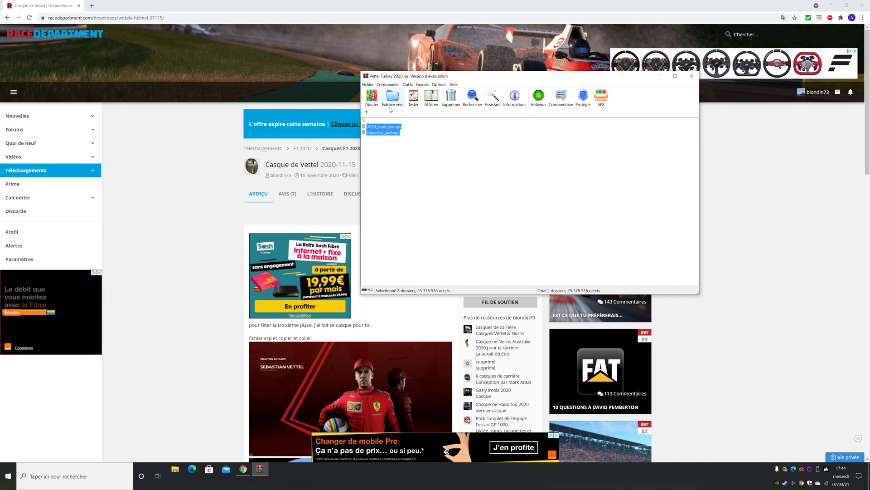
click(392, 96)
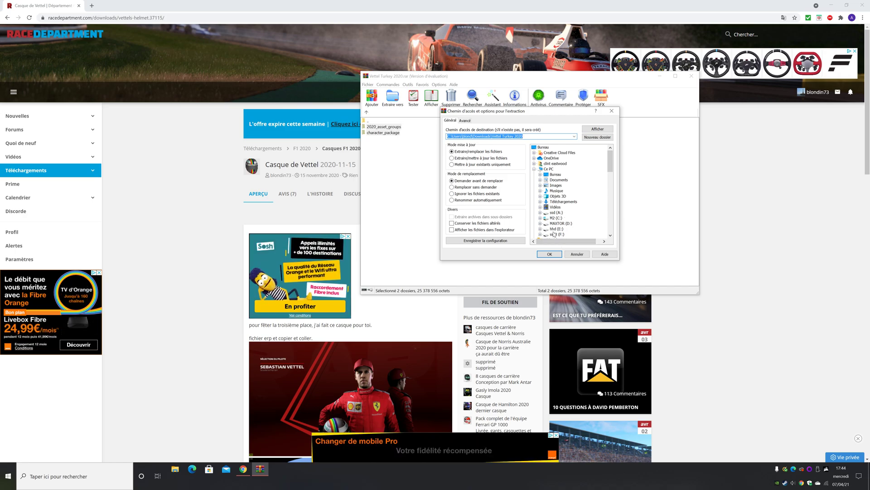
click(555, 234)
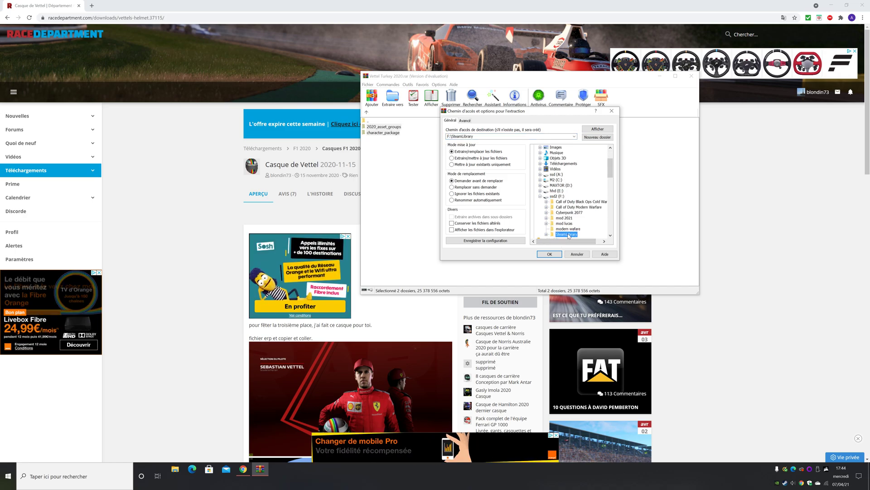
click(569, 234)
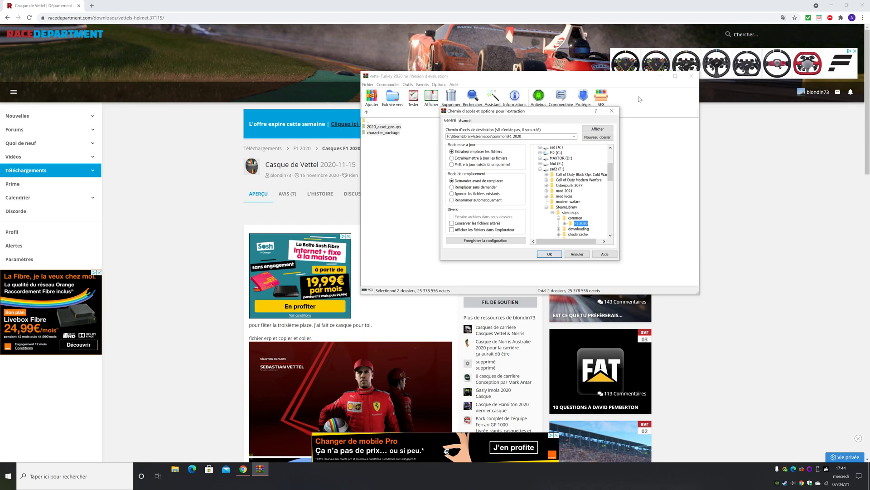
click(615, 114)
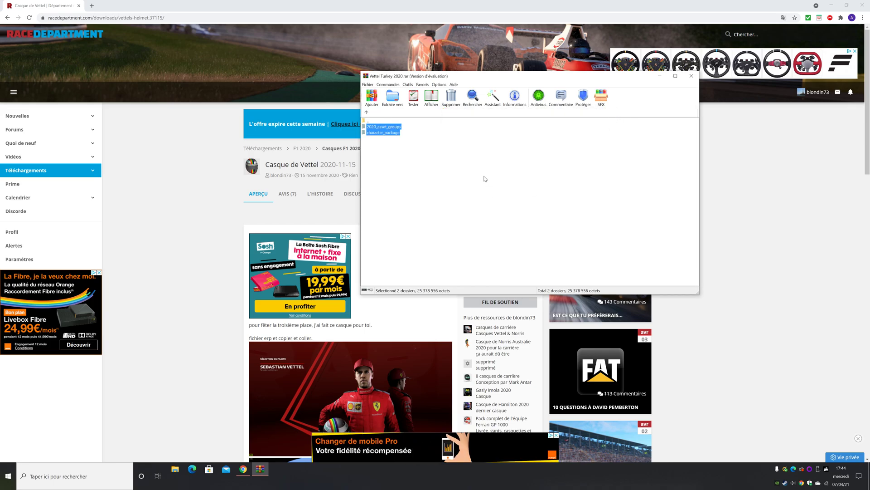
Extract the archive's erp folder to an empty desktop spot, close the archive, and move the Ego ERP Archiver folder near it
click(366, 113)
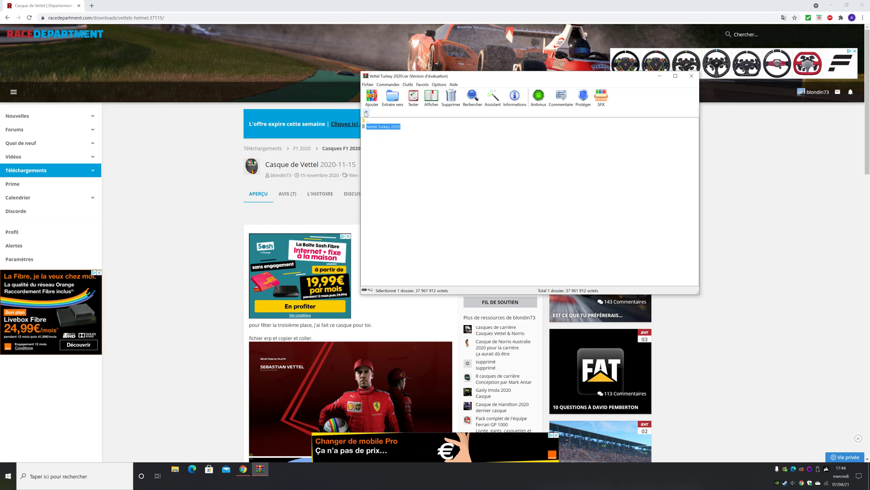
double_click(380, 128)
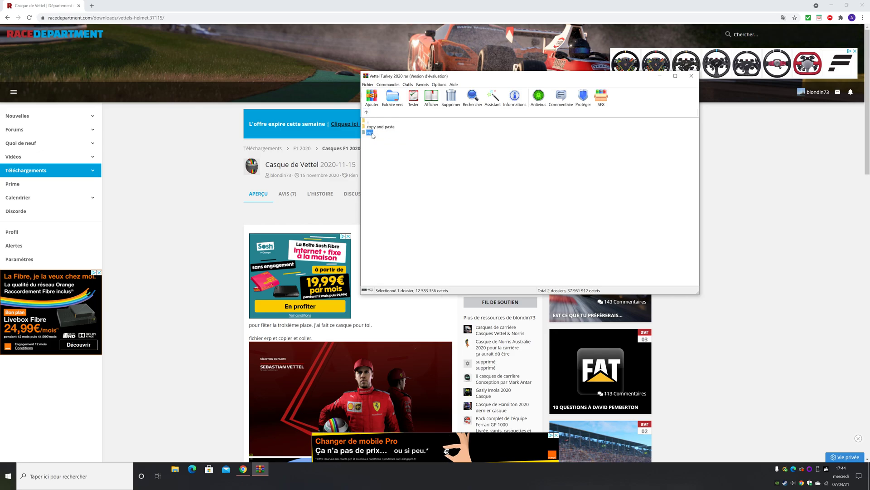
click(831, 5)
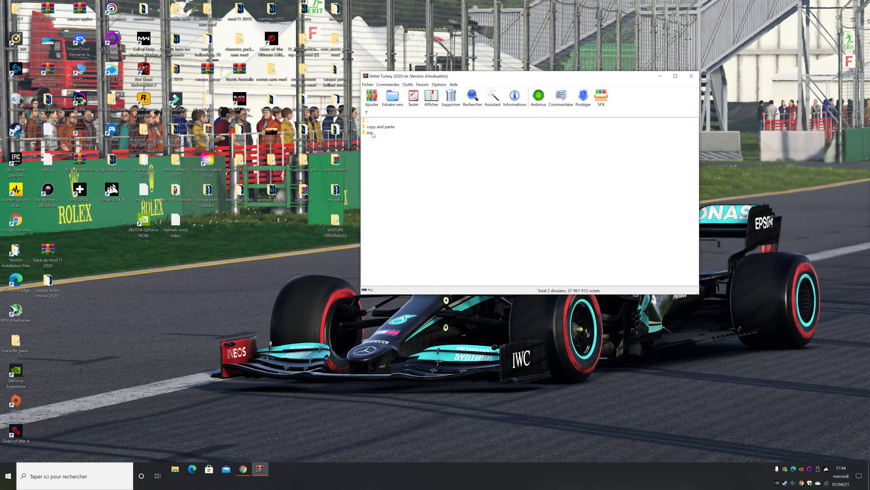
drag(152, 348, 151, 349)
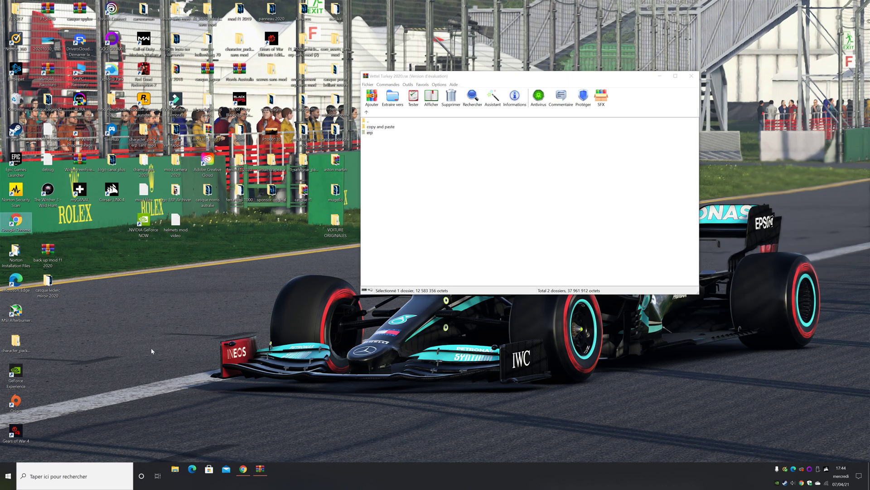
click(692, 76)
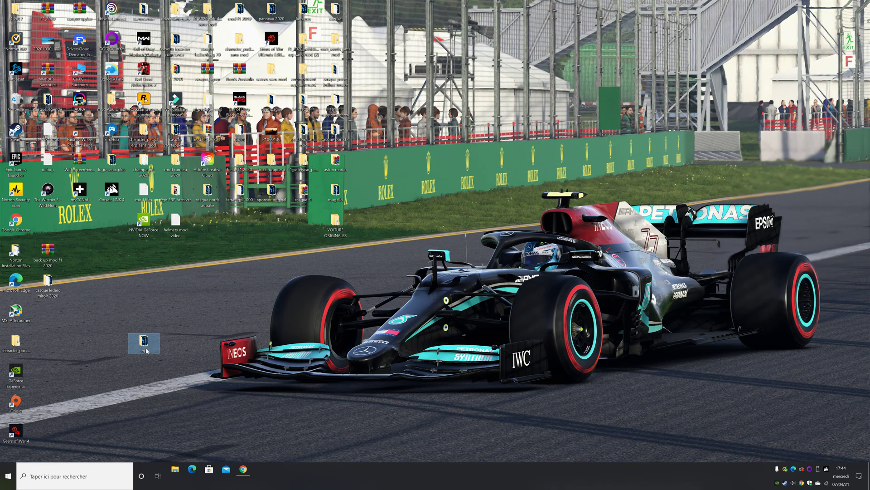
drag(176, 194, 226, 289)
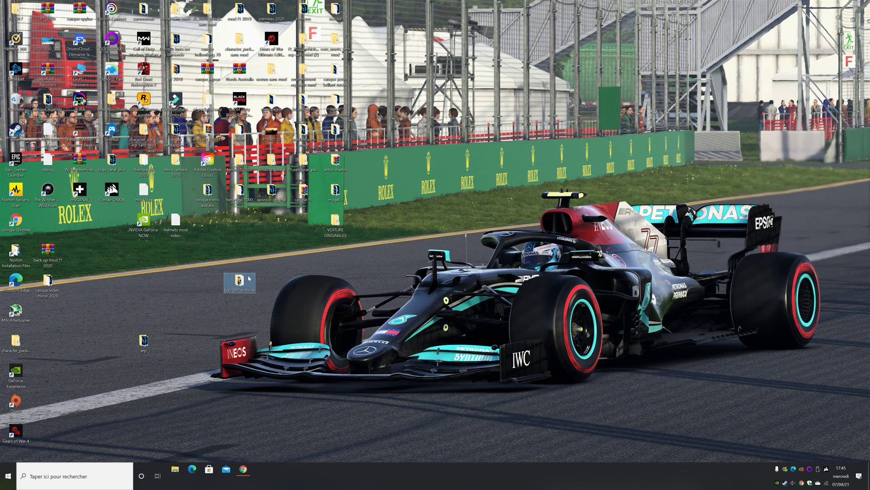
Open the Ego ERP Archiver link from the mod files note in Chrome and proceed to its downloads without paying
double_click(143, 189)
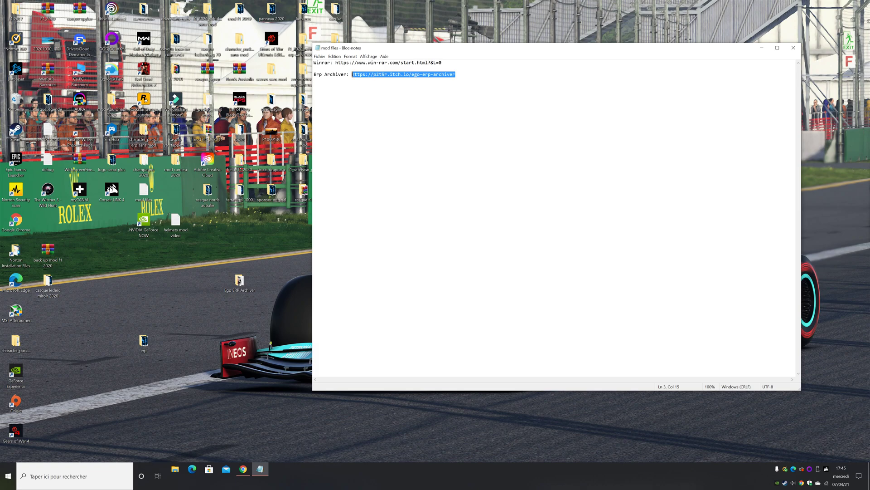
double_click(16, 221)
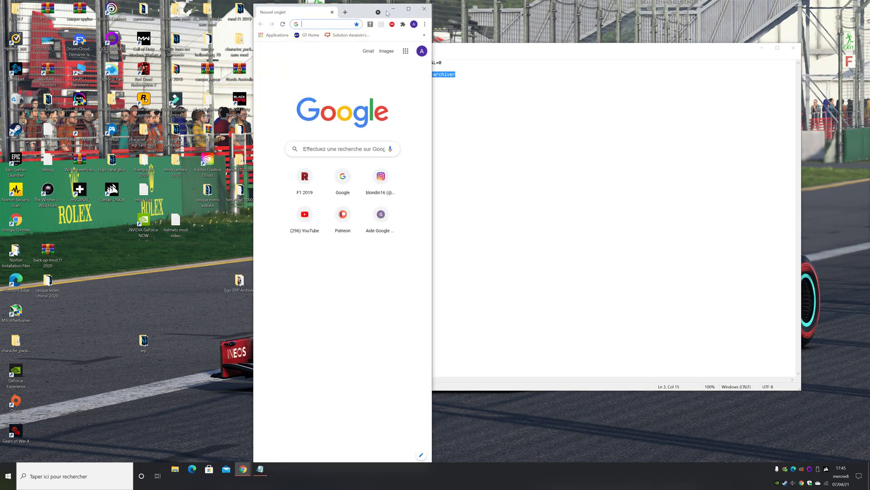
click(409, 8)
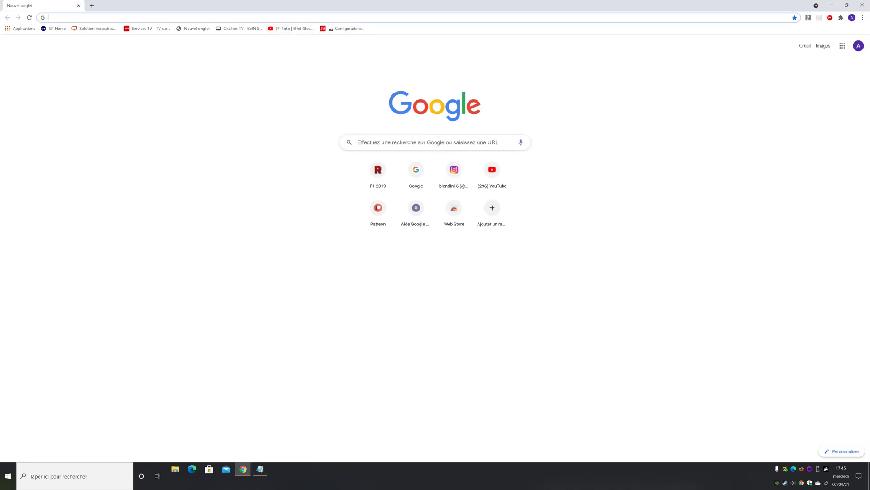
key(ctrl+v)
key(Return)
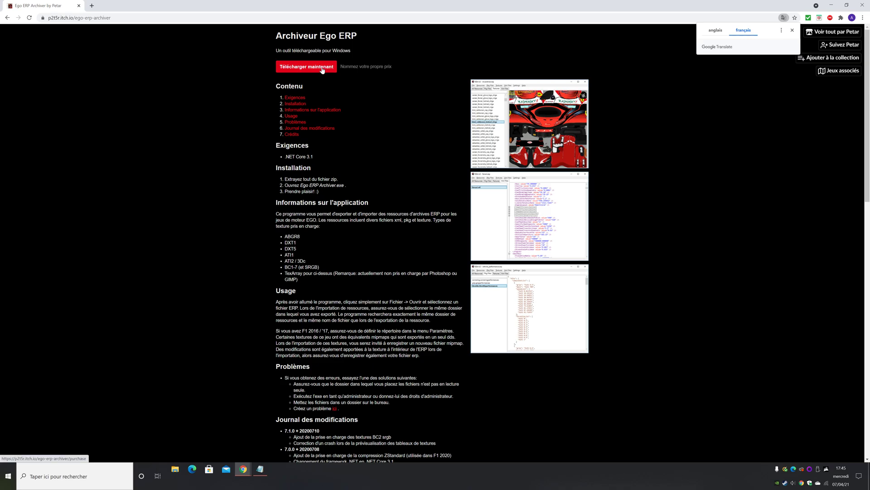
click(308, 67)
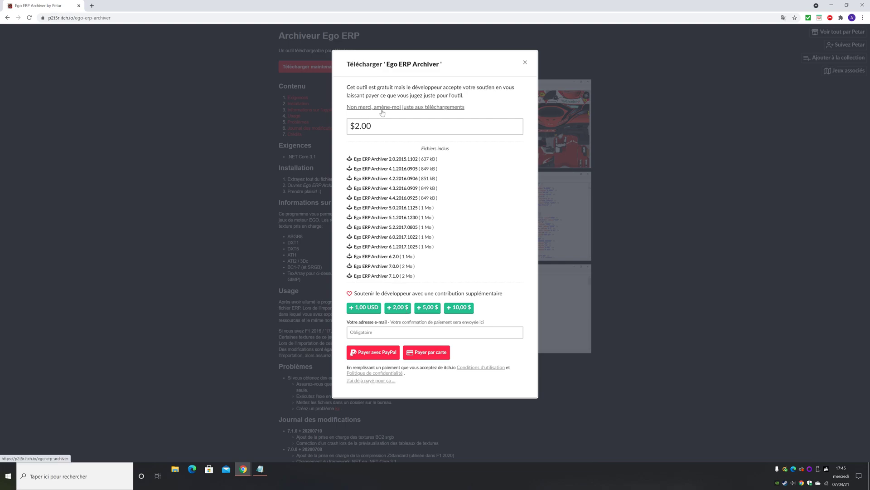
click(367, 108)
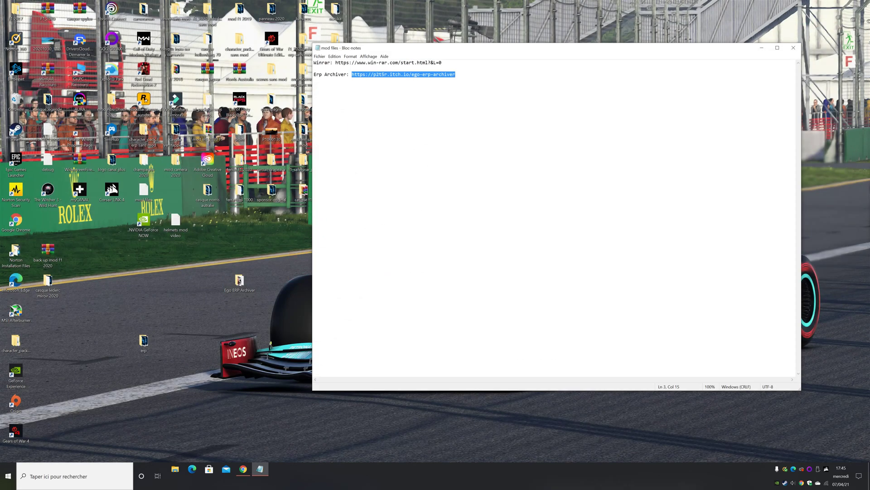
Close the mod files note, launch the Ego ERP Archiver application from its desktop folder, and maximize its window
click(793, 47)
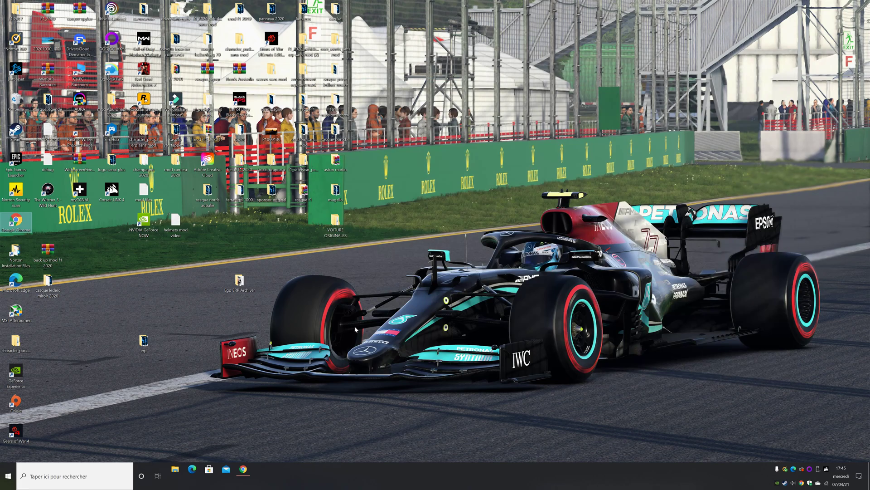
double_click(239, 281)
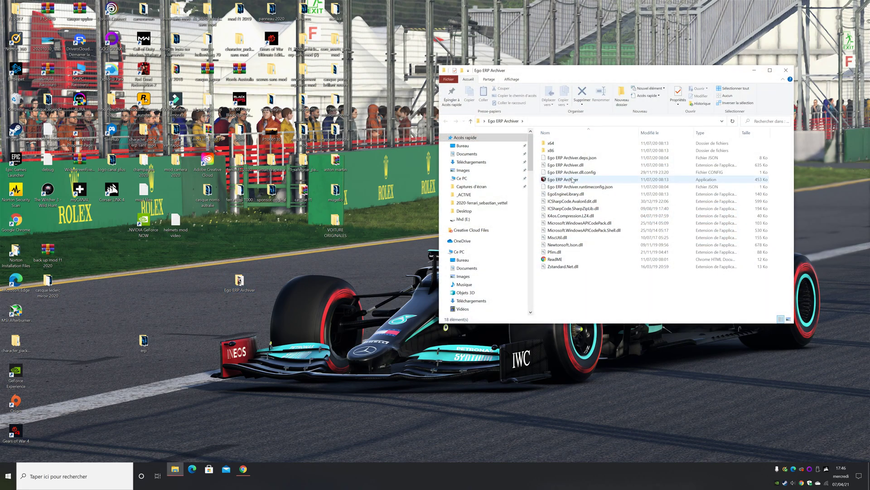
double_click(561, 181)
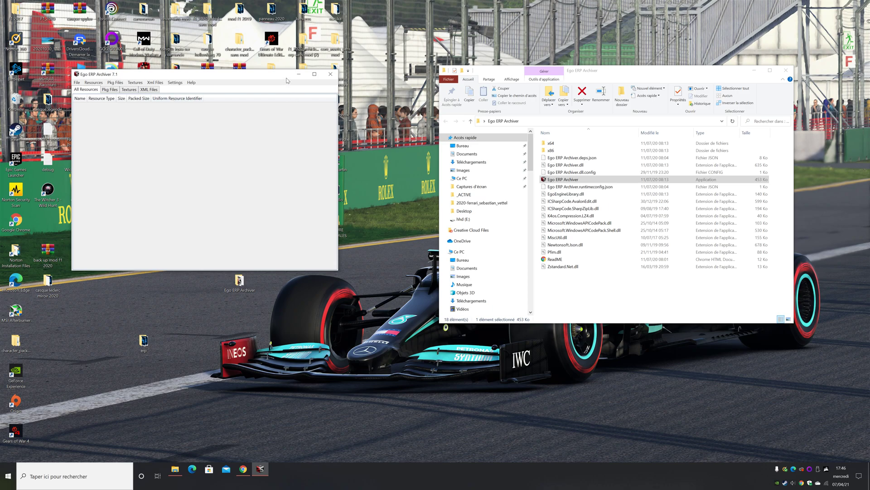
click(314, 74)
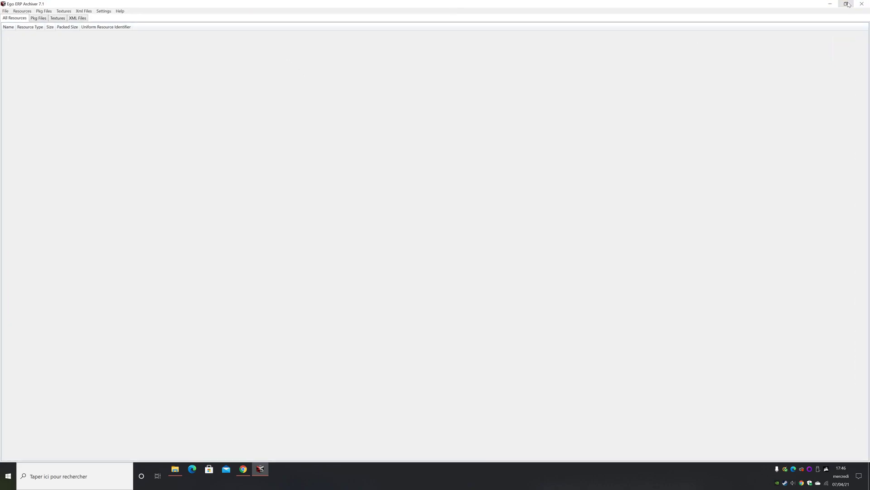
Start opening an ERP file and browse on ssd2 (F:) to SteamLibrary > steamapps > common > F1 2020
click(3, 11)
click(10, 21)
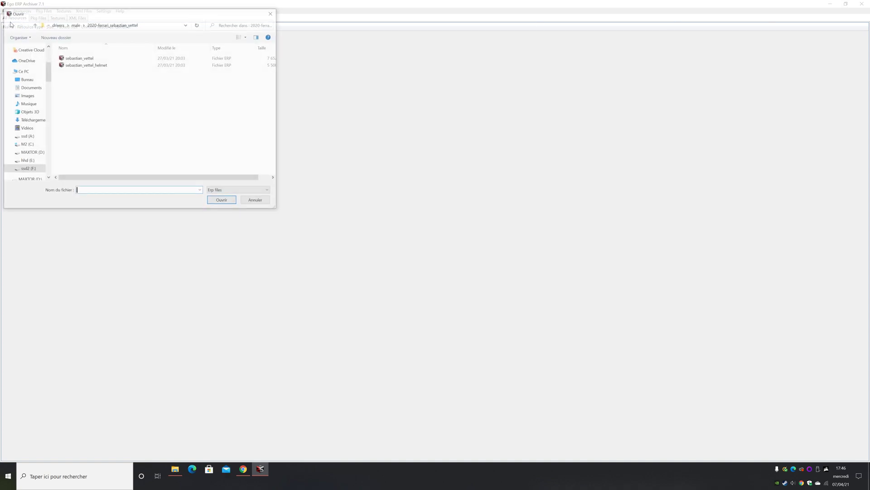
click(27, 169)
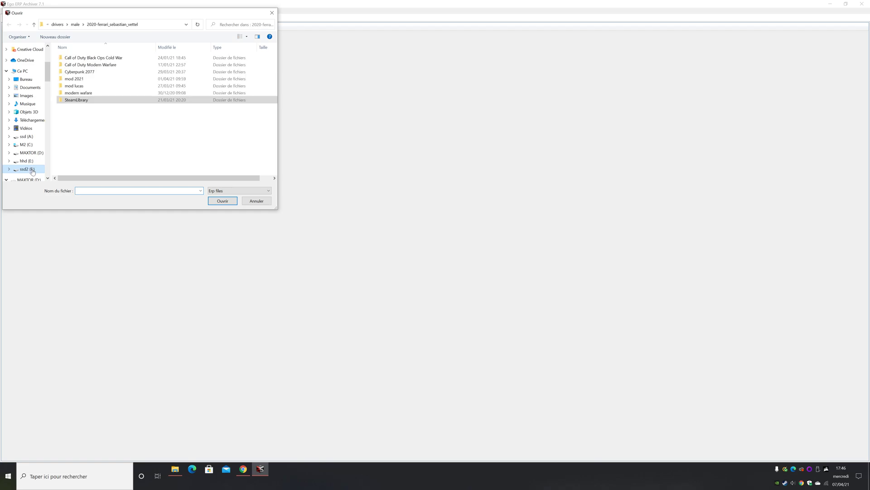
double_click(82, 101)
double_click(82, 58)
double_click(81, 60)
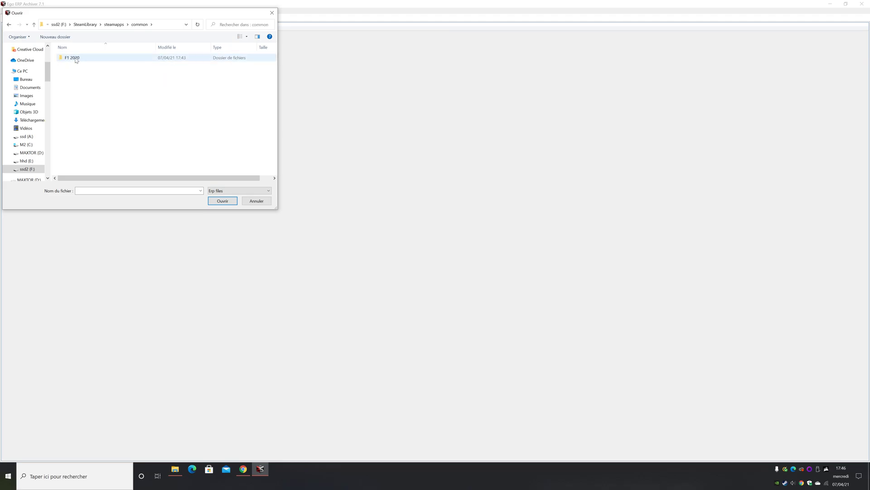
double_click(73, 58)
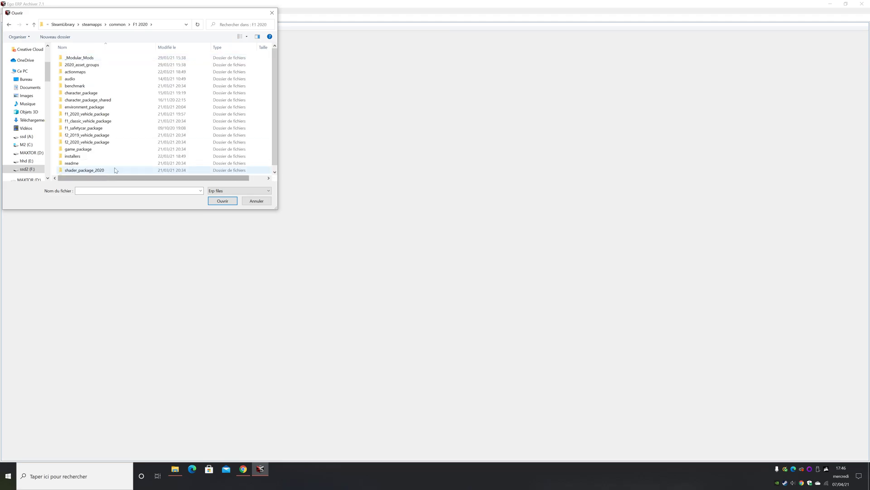
Open the sebastian_vettel ERP file from 2020_asset_groups > character_package > drivers > male > 2020-ferrari_sebastian_vettel
double_click(81, 65)
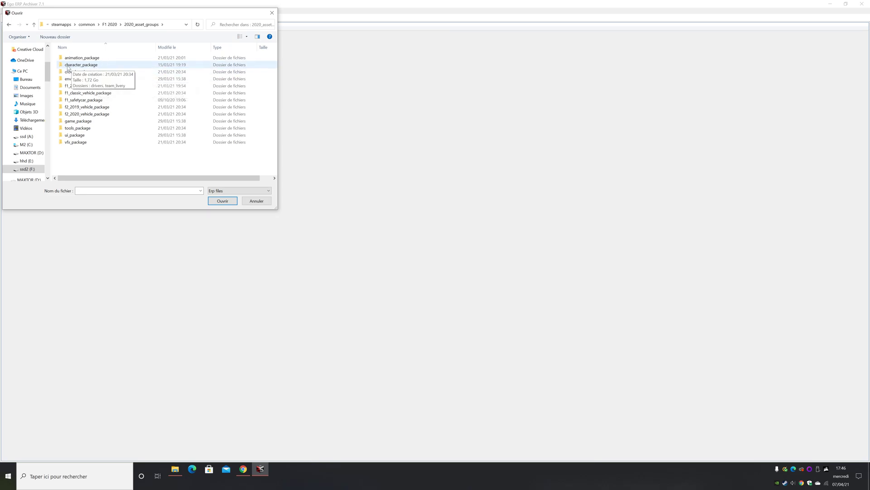
double_click(80, 65)
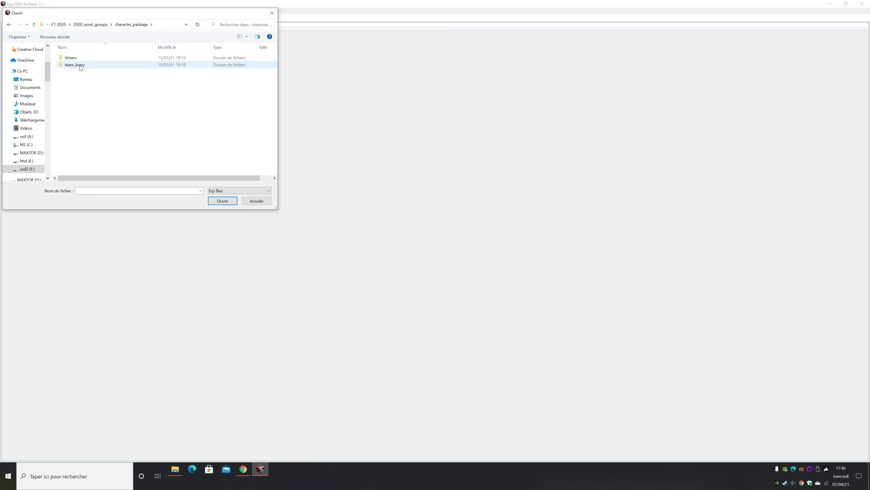
double_click(71, 58)
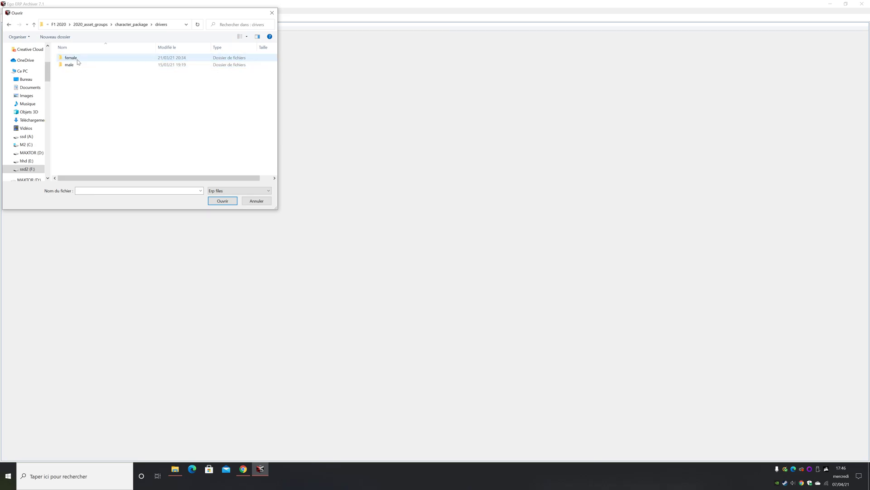
double_click(75, 65)
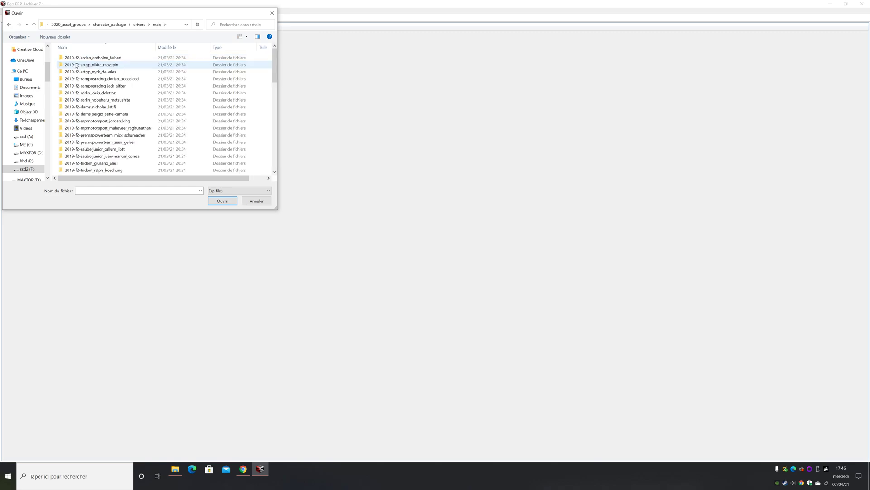
drag(273, 62, 283, 131)
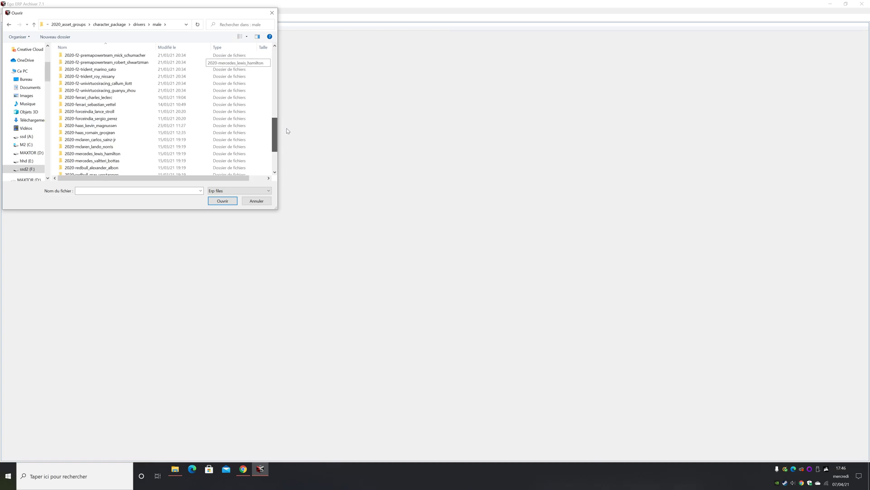
double_click(109, 105)
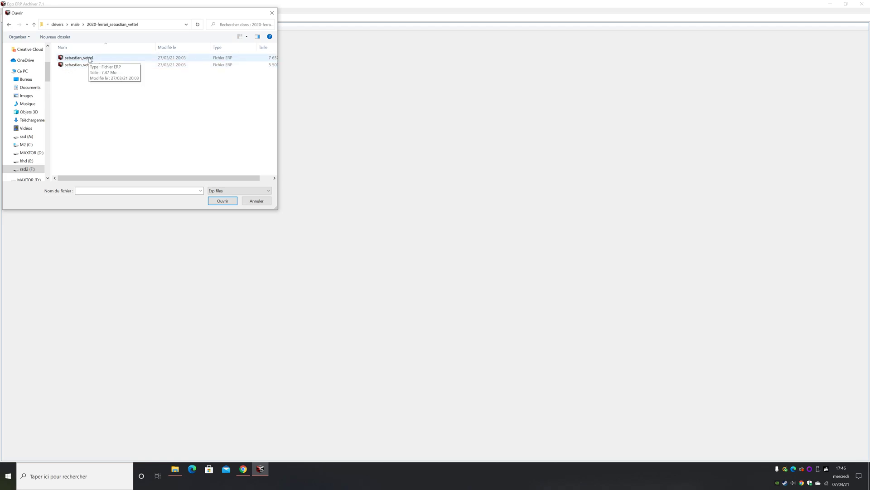
double_click(77, 58)
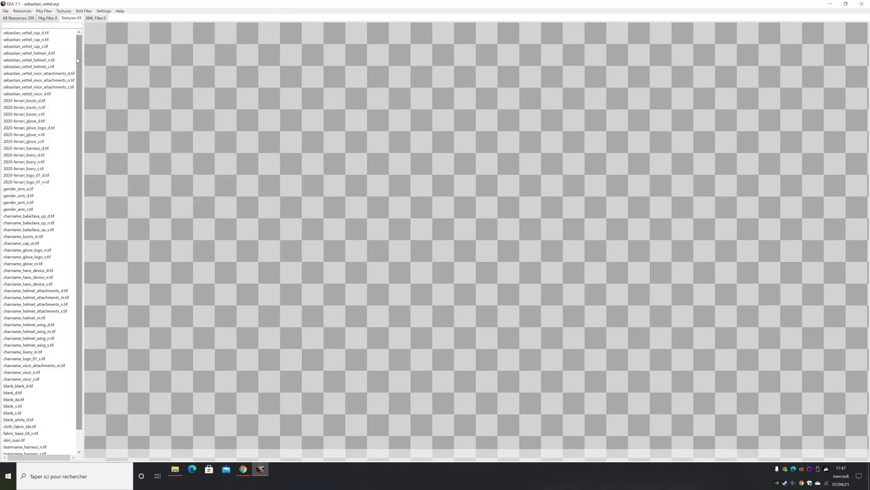
Restore the archiver to a smaller window and open the desktop erp folder beside it
click(846, 4)
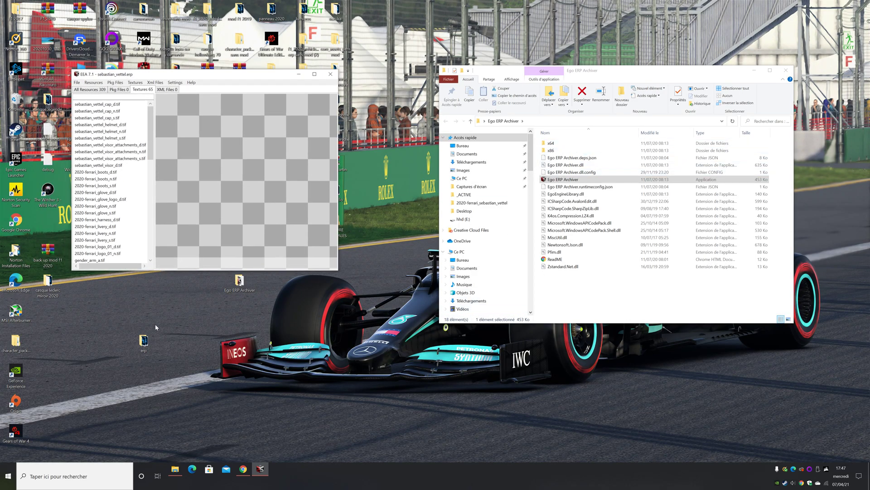
click(144, 342)
double_click(144, 342)
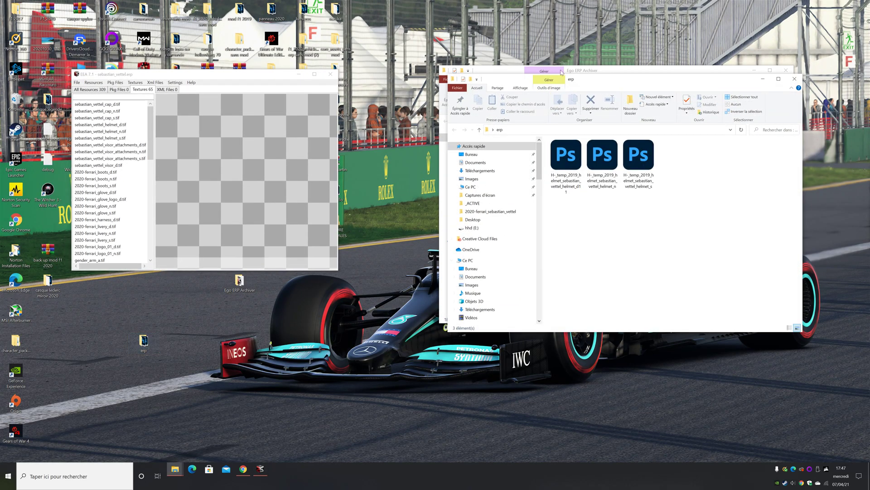
drag(609, 83, 564, 61)
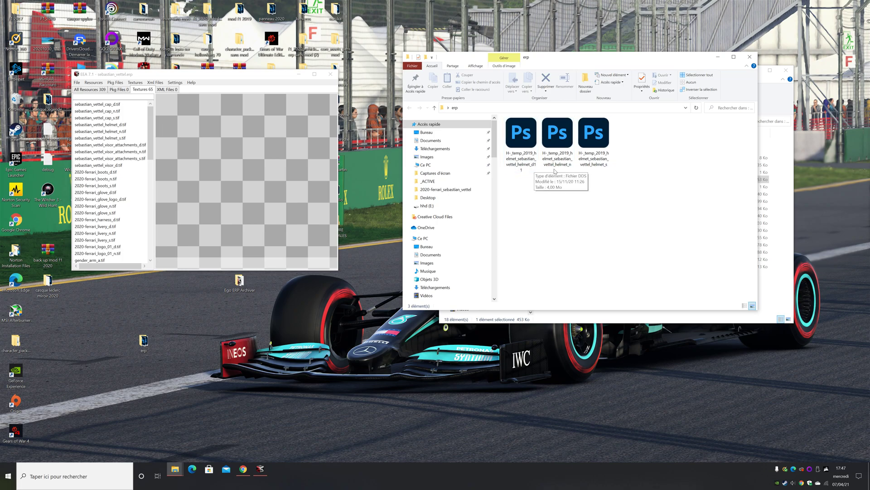
Remove the trailing 11 from the first helmet texture's file name so it ends in helmet_d
right_click(522, 168)
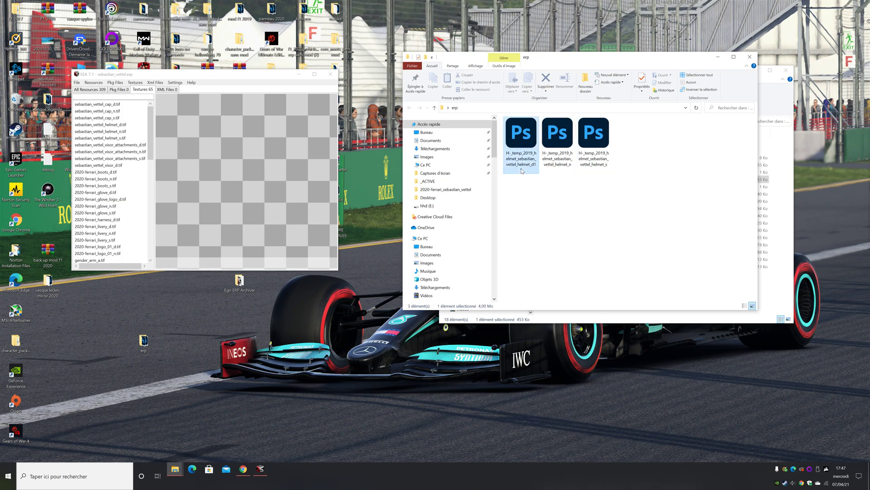
click(542, 320)
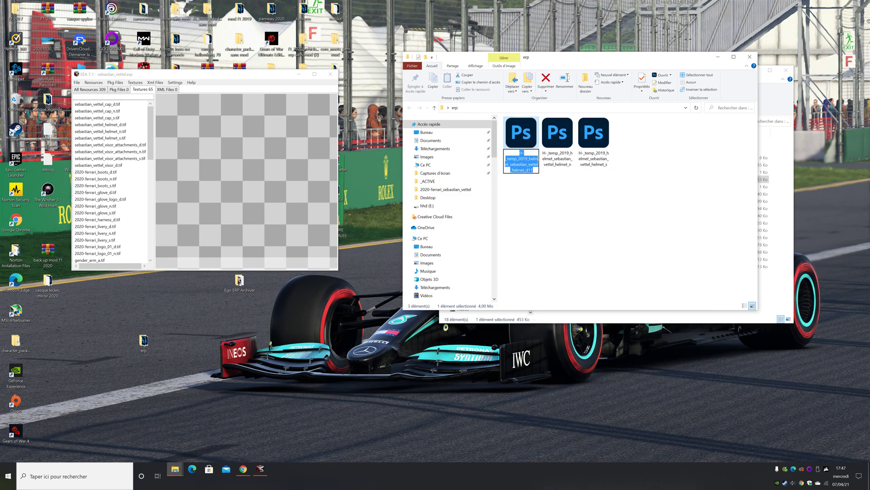
click(534, 170)
key(BackSpace)
key(BackSpace)
key(Return)
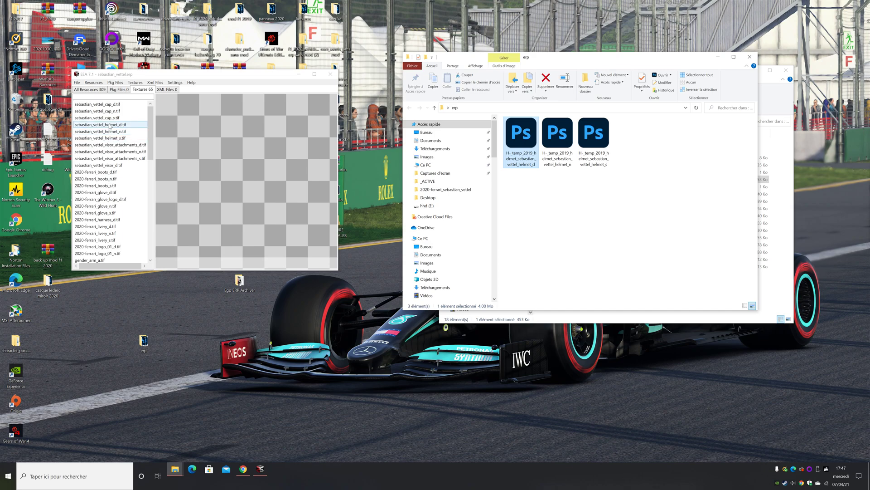
Import the helmet_d file from the desktop erp folder into sebastian_vettel_helmet_d.tif, saving its mipmaps in the erp folder under the suggested name
click(108, 126)
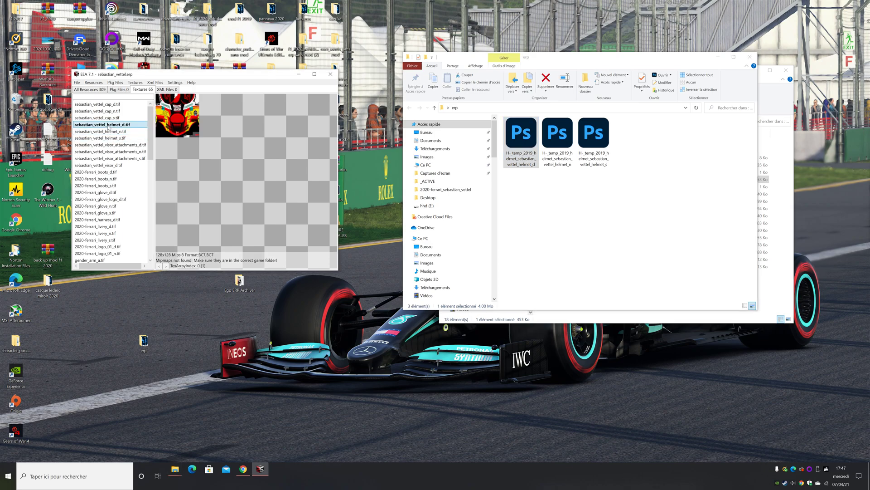
click(135, 82)
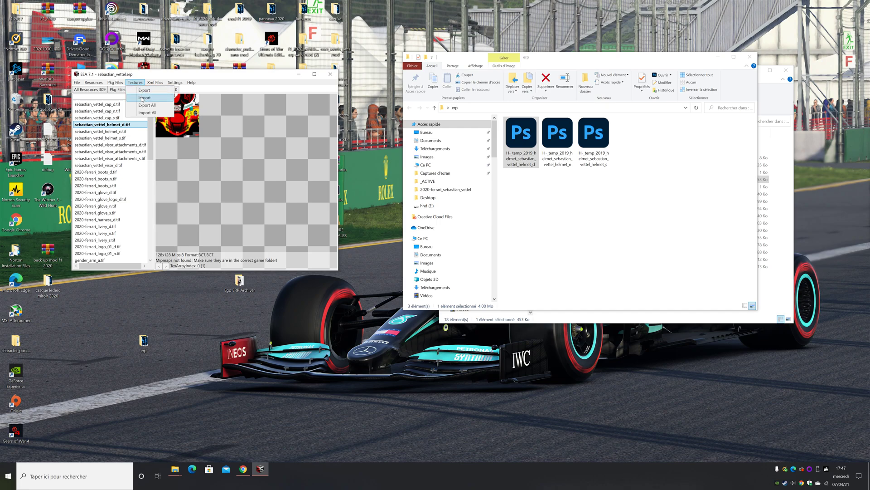
click(144, 97)
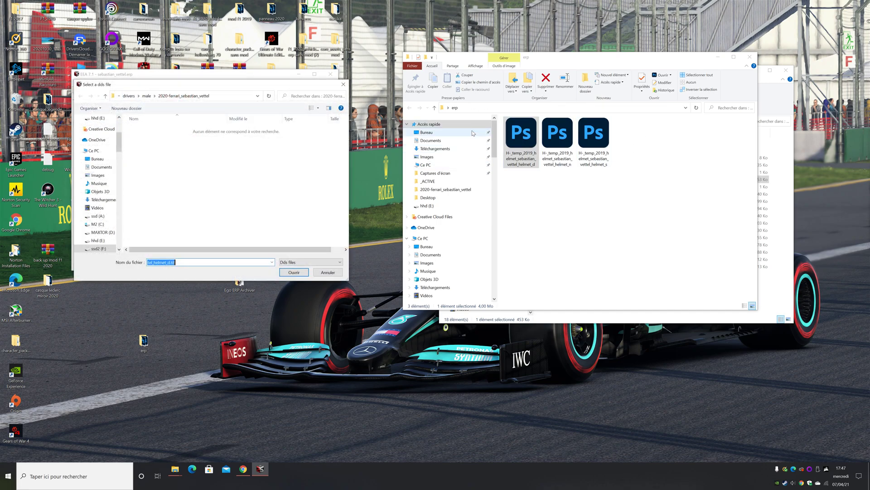
click(100, 159)
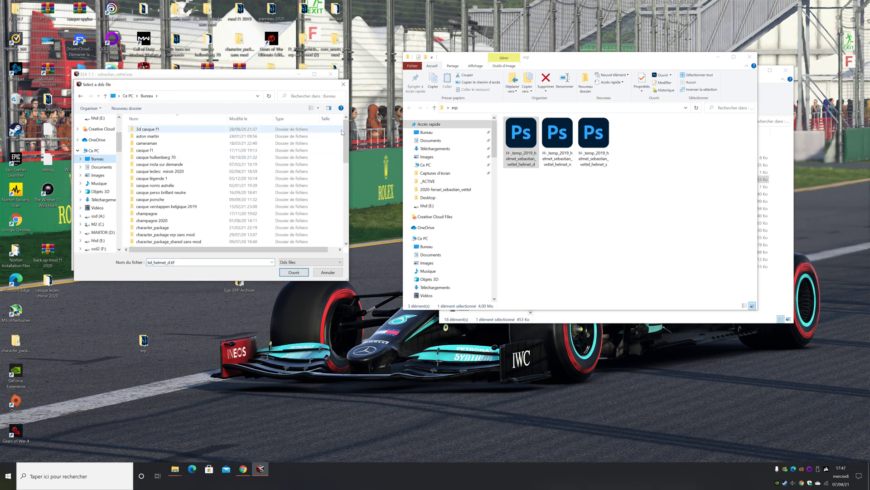
scroll(345, 150, down, 2)
scroll(346, 155, down, 2)
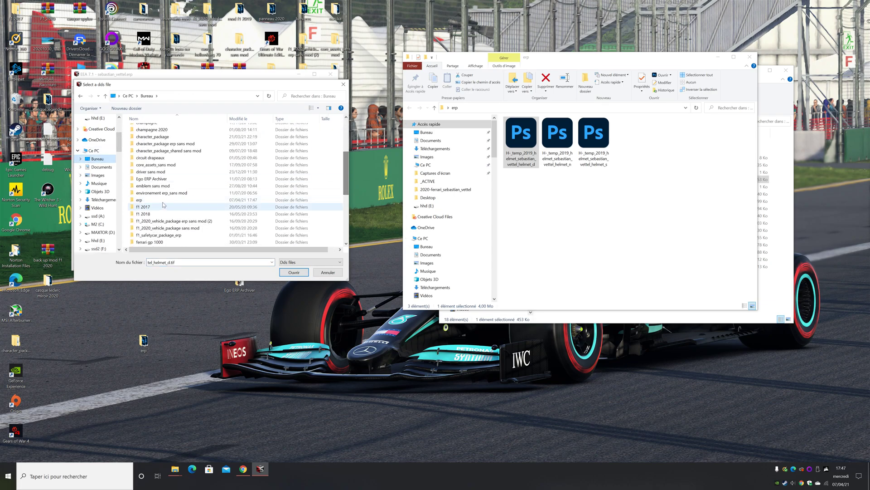
double_click(149, 201)
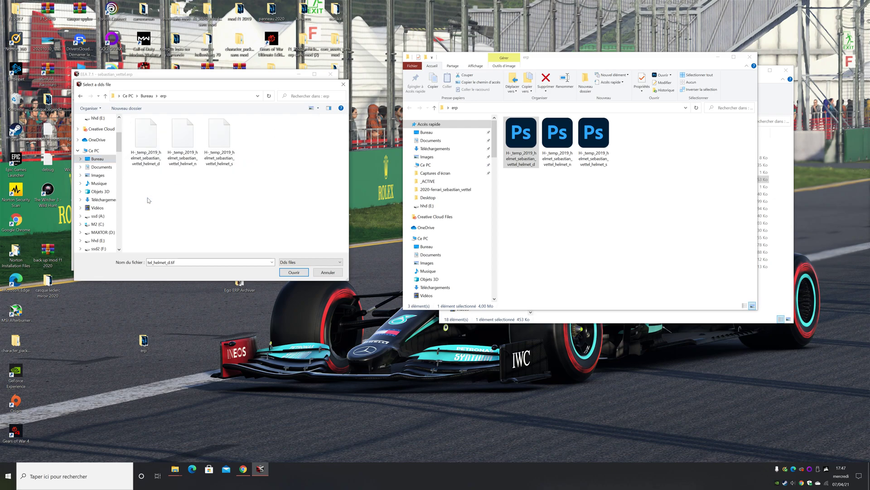
double_click(145, 132)
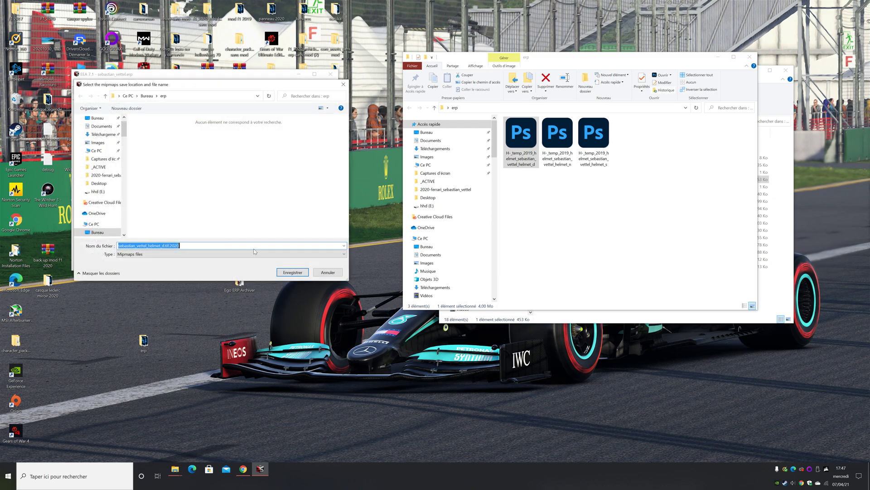
click(288, 275)
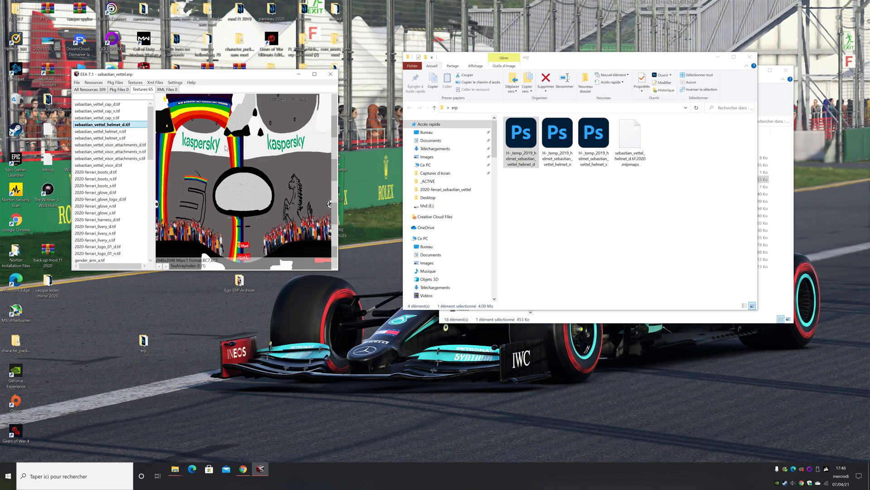
Import the helmet_n file into sebastian_vettel_helmet_n.tif and save its mipmaps in the erp folder under the suggested name
click(108, 132)
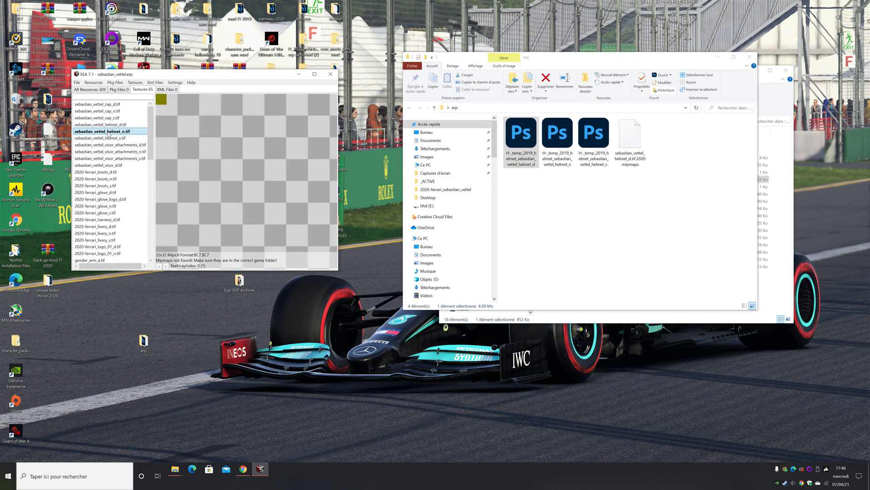
click(135, 82)
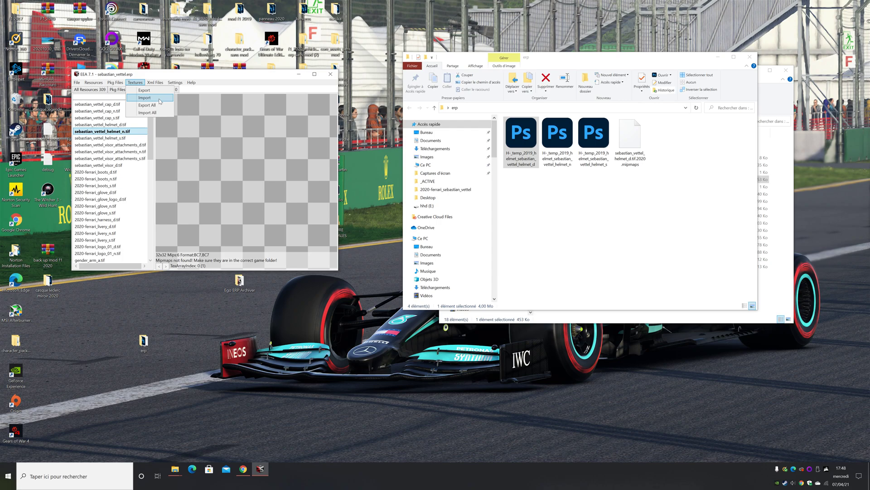
click(144, 97)
click(177, 135)
double_click(177, 135)
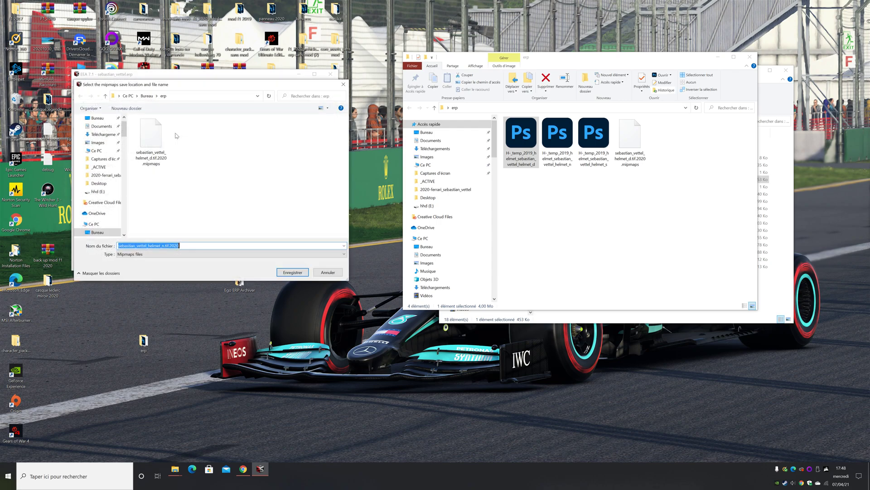
click(288, 272)
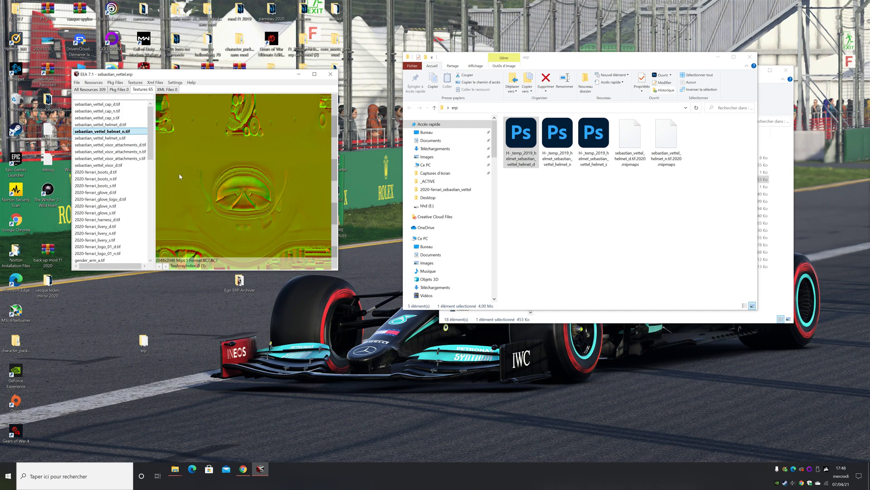
Import the helmet_s file into sebastian_vettel_helmet_s.tif and save its mipmaps in the erp folder under the suggested name
click(127, 138)
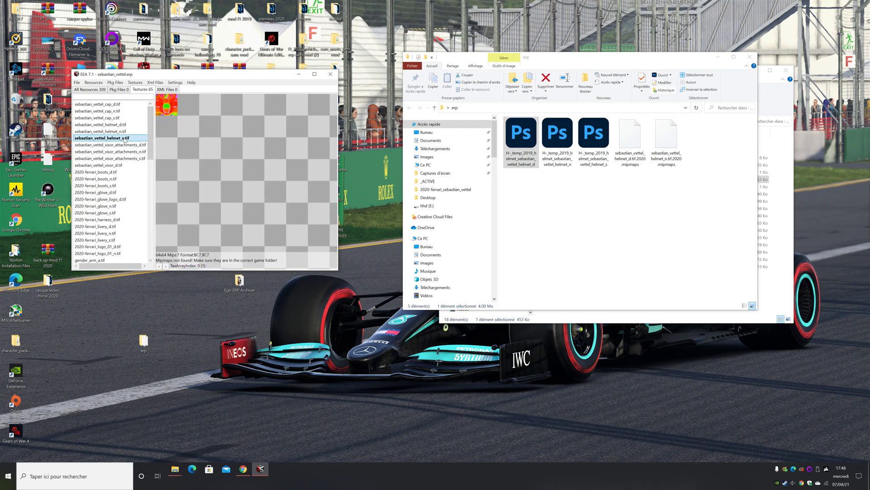
click(135, 82)
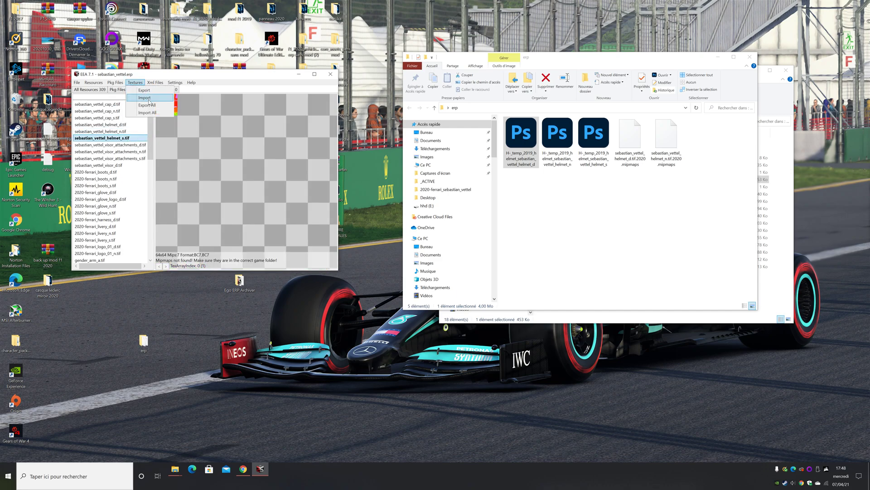
click(150, 97)
double_click(230, 137)
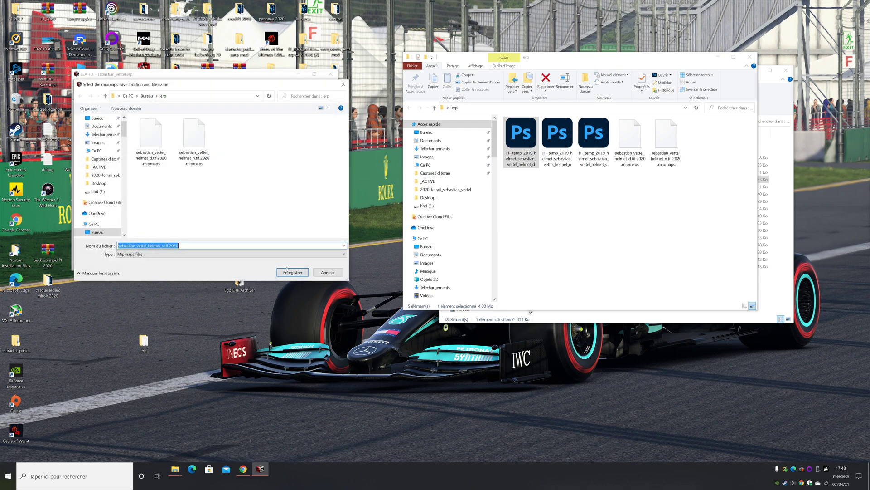
click(291, 271)
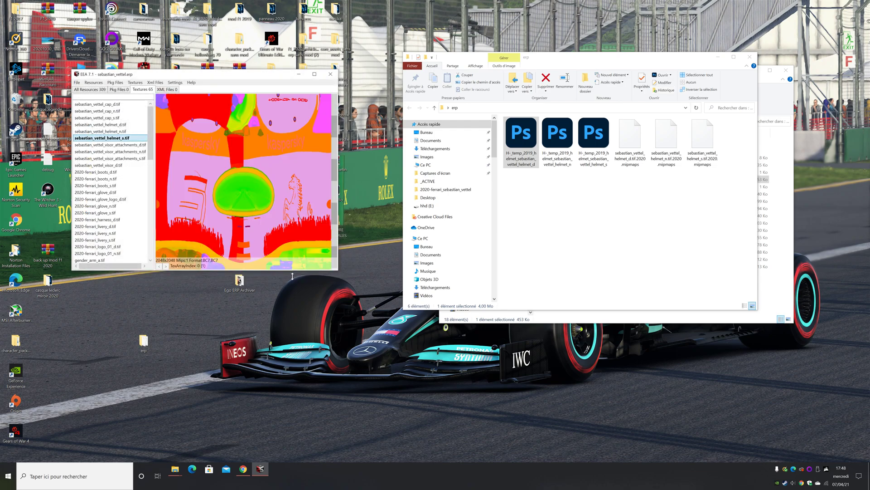
Save the archive as sebastian_vettel in the 2020-ferrari_sebastian_vettel folder, replacing the existing file
click(77, 82)
click(89, 97)
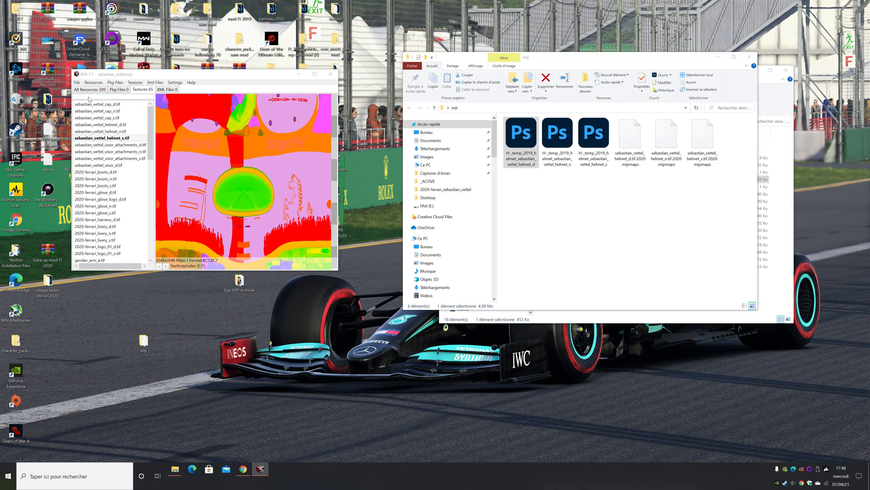
click(293, 272)
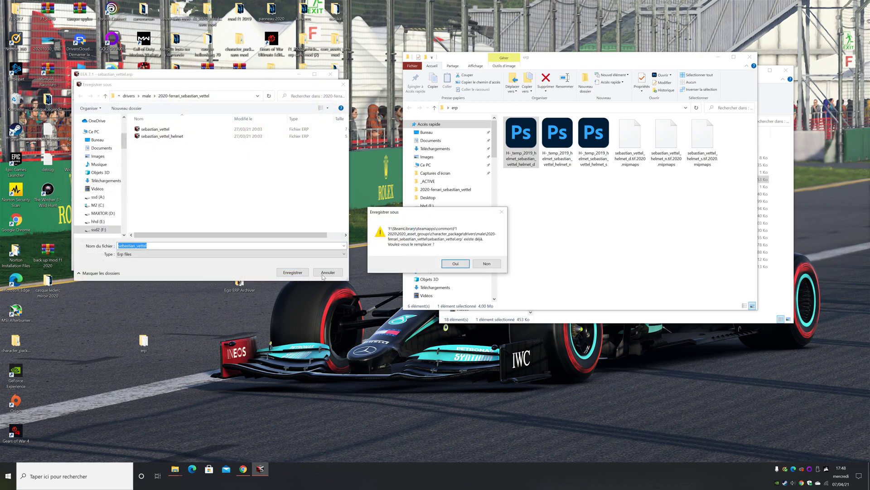
click(455, 264)
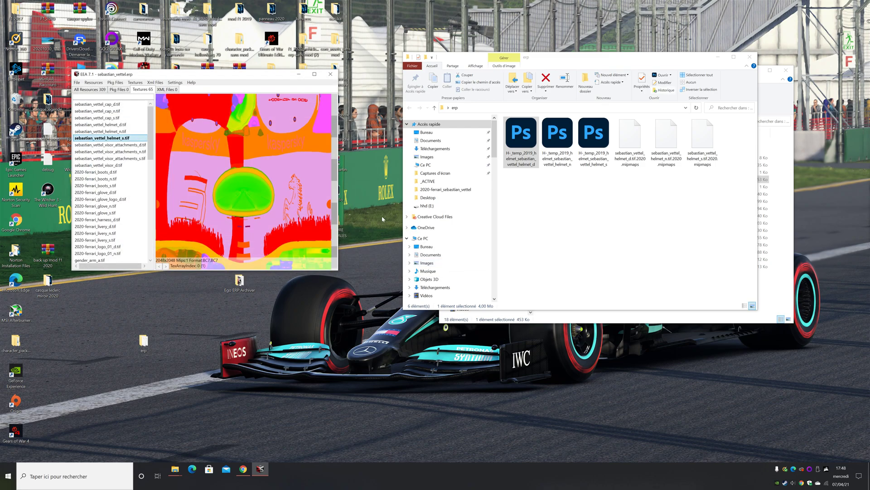
Open the sebastian_vettel_helmet archive from the 2020-ferrari_sebastian_vettel folder
click(77, 82)
click(87, 90)
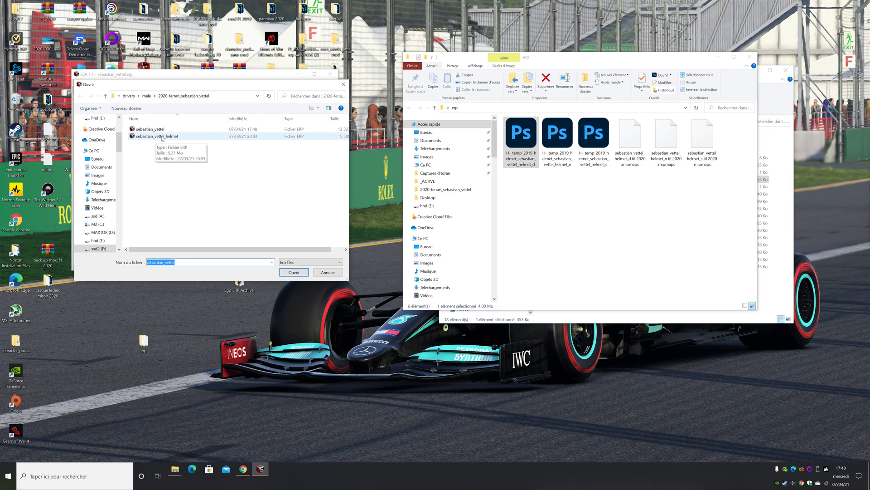
double_click(162, 136)
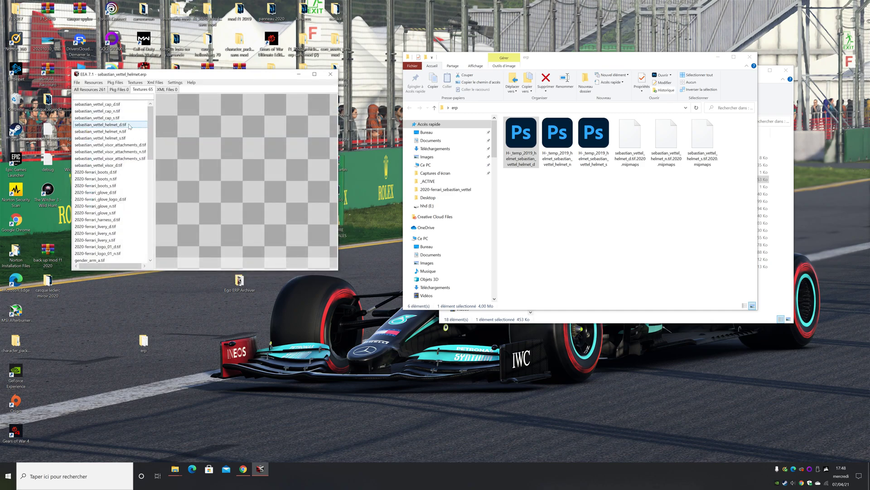
Import the helmet_d file from the desktop erp folder into sebastian_vettel_helmet_d.tif, replacing the existing helmet_d mipmaps file there
click(127, 125)
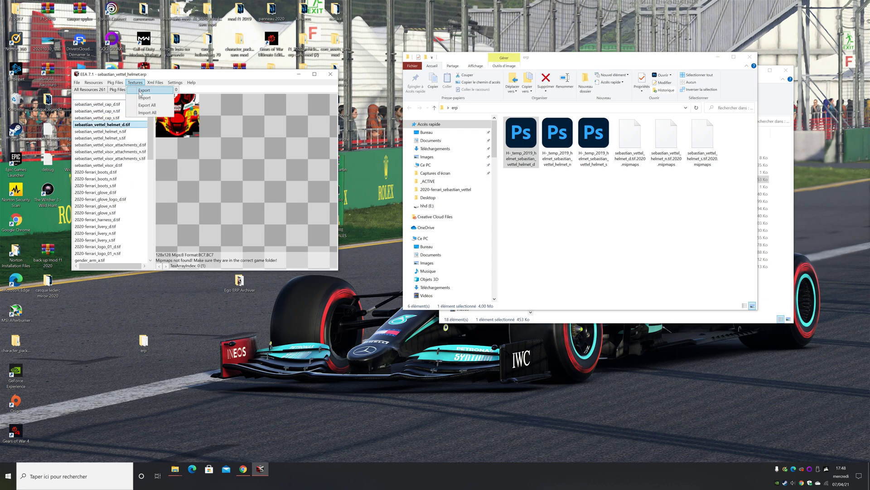
key(ctrl+i)
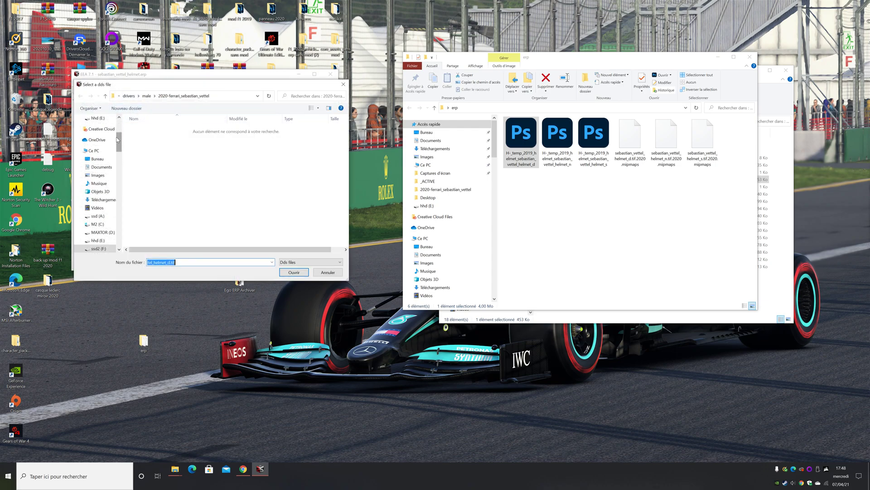
click(98, 158)
scroll(348, 165, down, 1)
scroll(349, 165, down, 3)
click(177, 183)
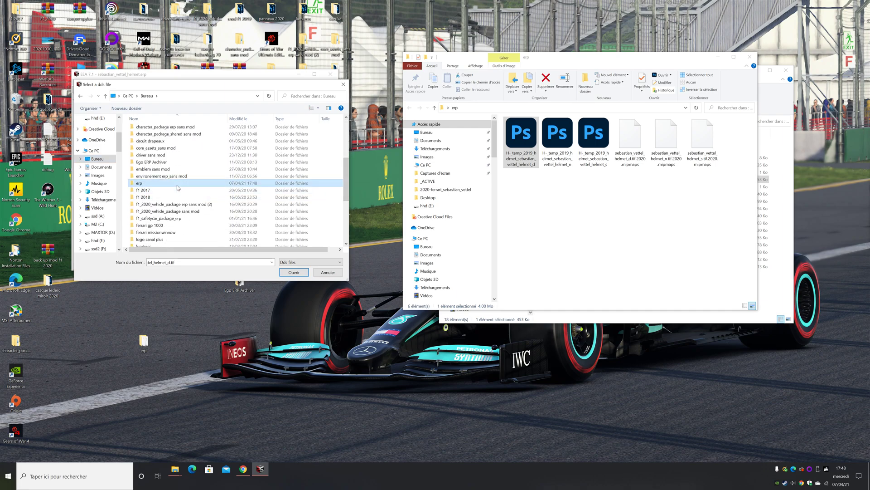
double_click(178, 186)
double_click(152, 142)
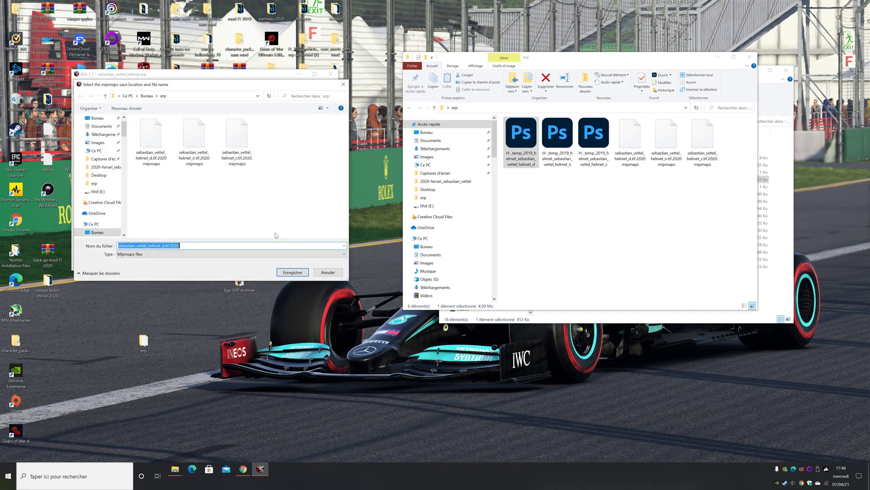
click(291, 272)
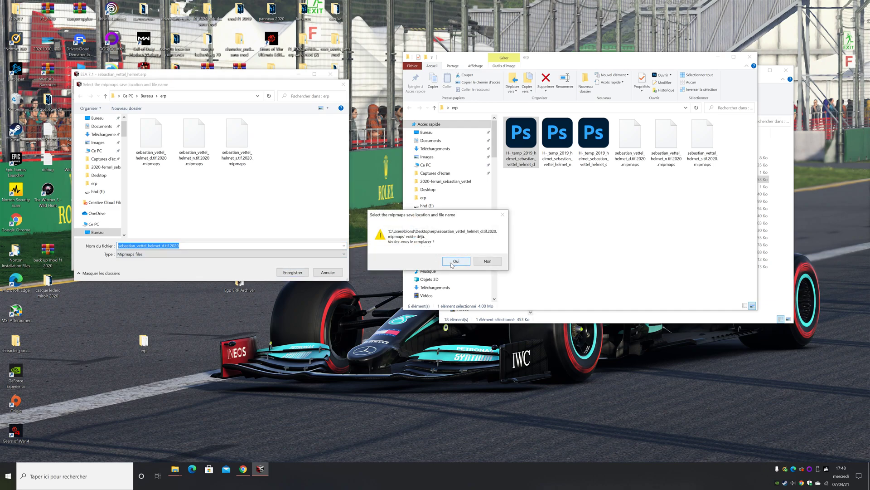
click(452, 264)
Import the helmet_n file into sebastian_vettel_helmet_n.tif, replacing the existing helmet_n mipmaps file in the erp folder
click(102, 131)
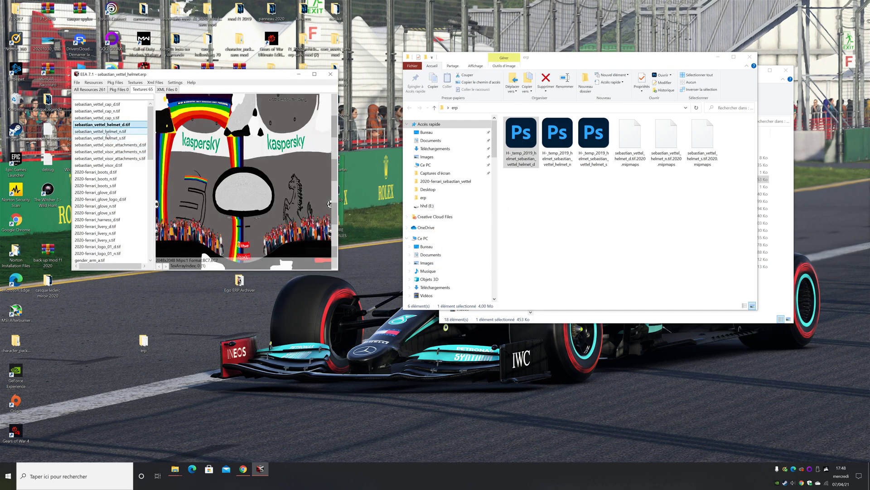
click(134, 82)
click(141, 97)
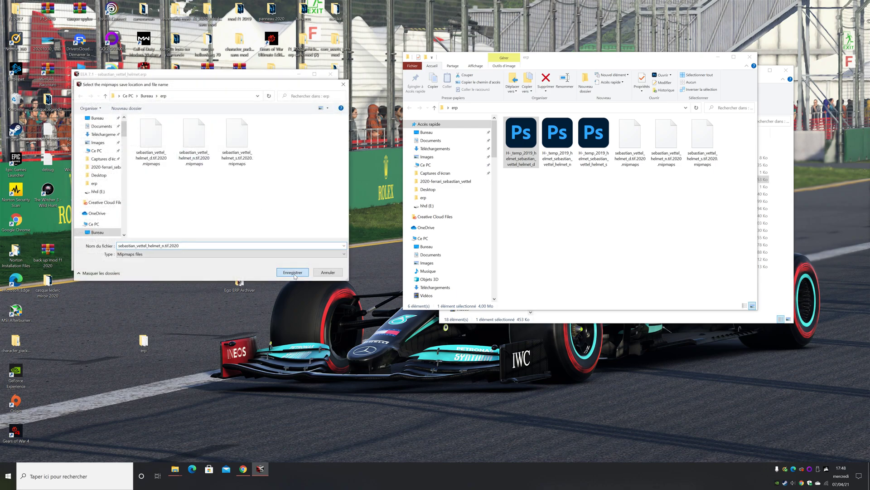
click(292, 272)
click(456, 261)
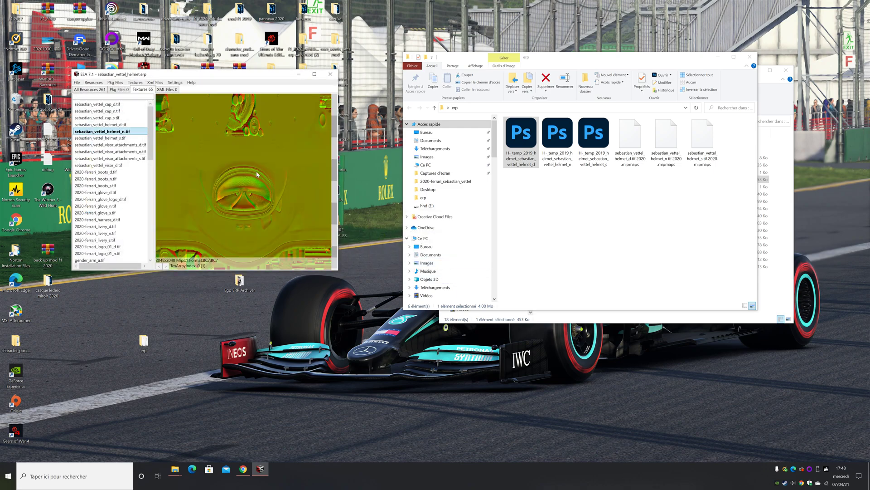
Import the helmet_s file into sebastian_vettel_helmet_s.tif, replacing the existing helmet_s mipmaps file in the erp folder
click(101, 139)
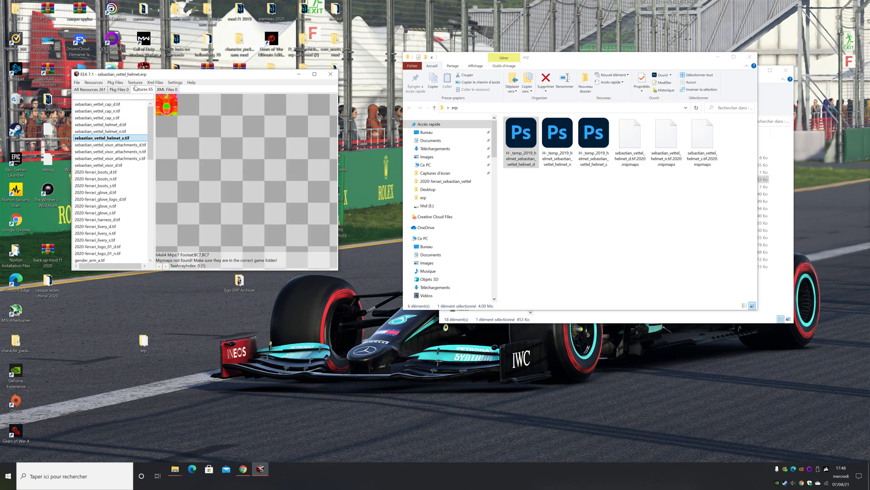
click(135, 82)
click(144, 98)
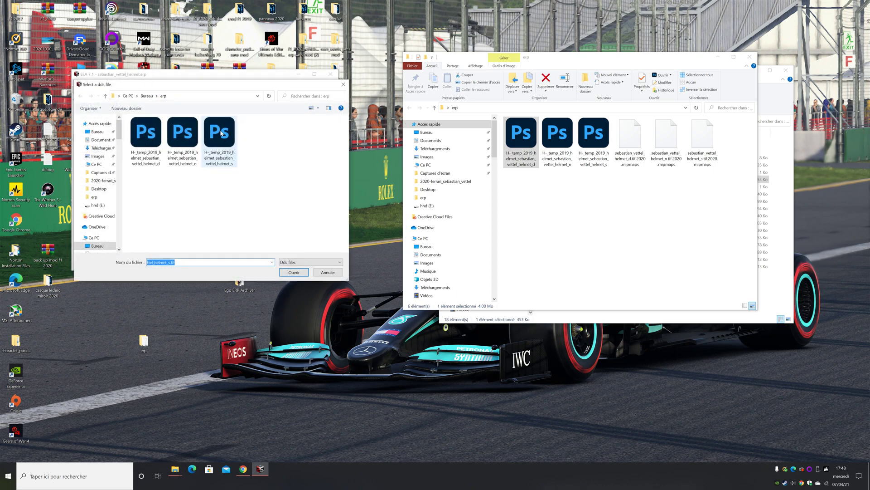
double_click(220, 134)
click(292, 272)
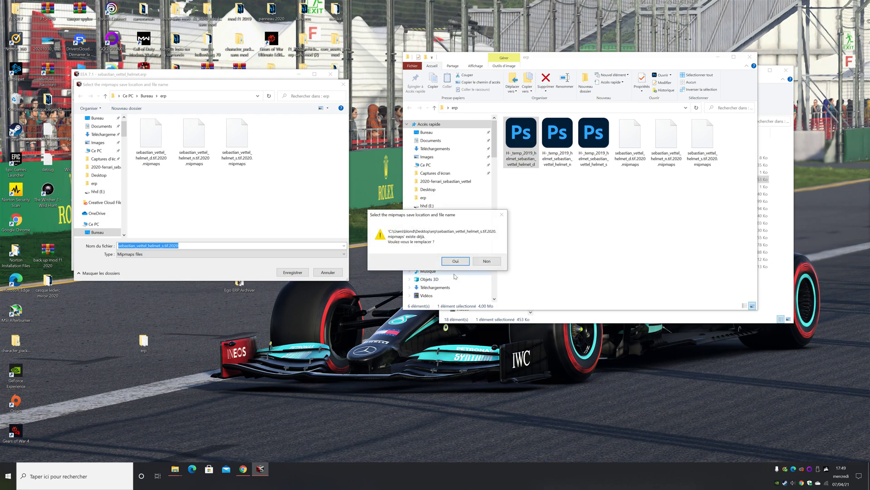
click(457, 262)
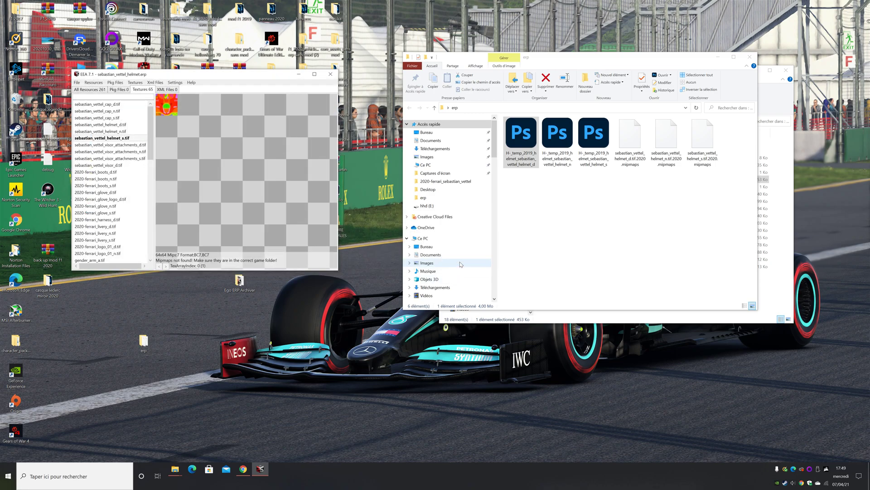
Save the archive over the existing sebastian_vettel_helmet file and close the archiver
click(77, 83)
click(90, 98)
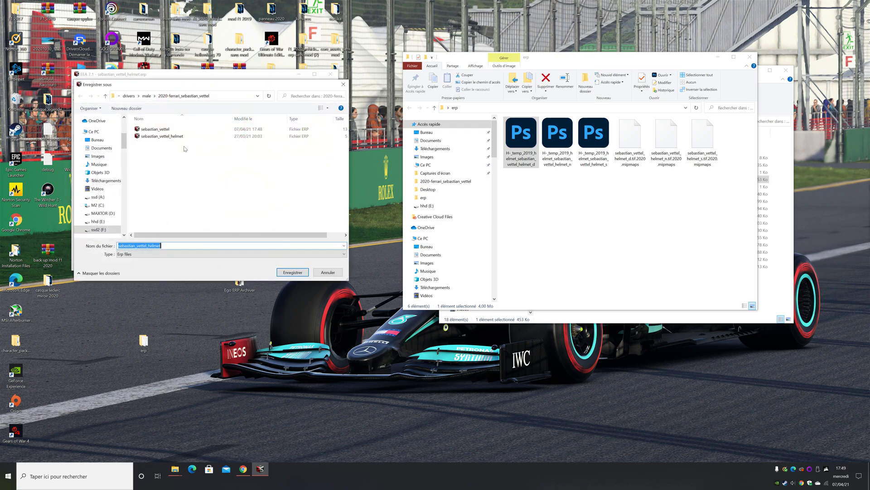
click(294, 272)
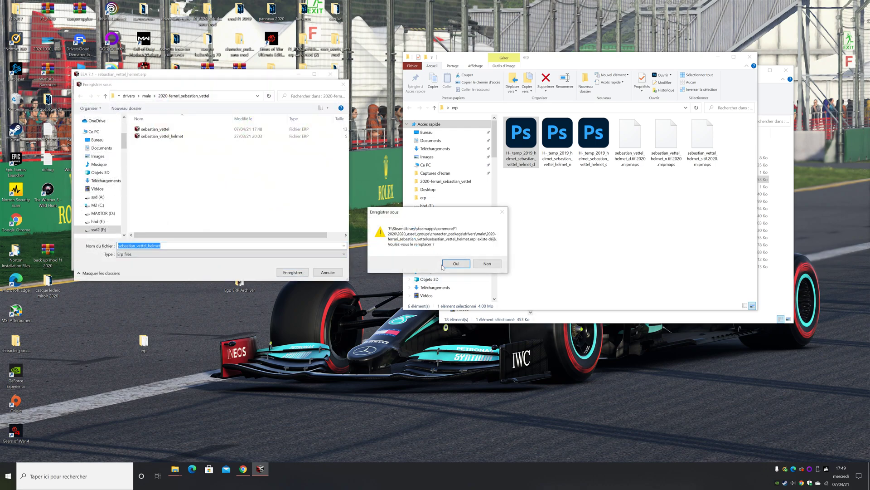
click(444, 266)
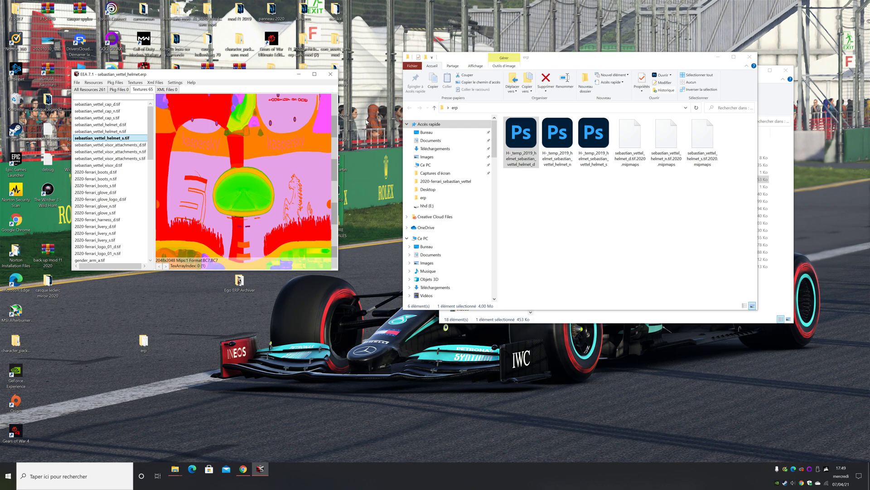
click(330, 74)
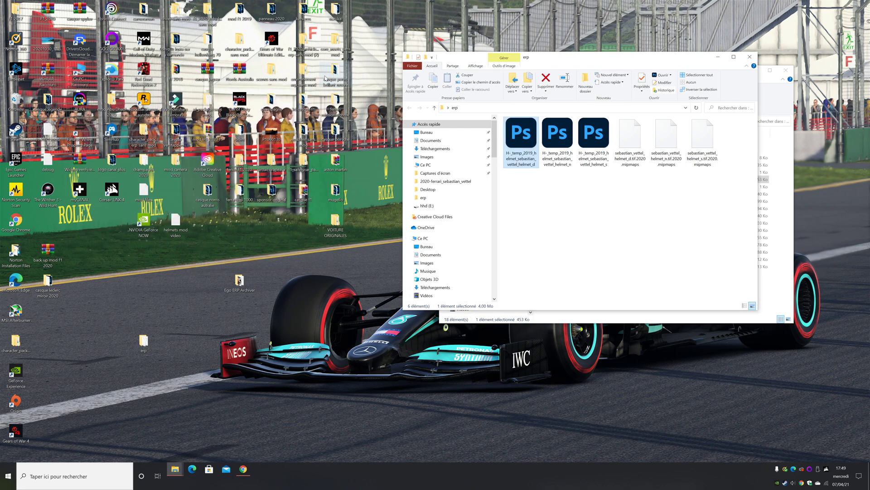
Move the erp window aside and browse the Ego ERP Archiver folder window to SteamLibrary > steamapps > common > F1 2020 on ssd2 (F:)
drag(640, 58, 287, 57)
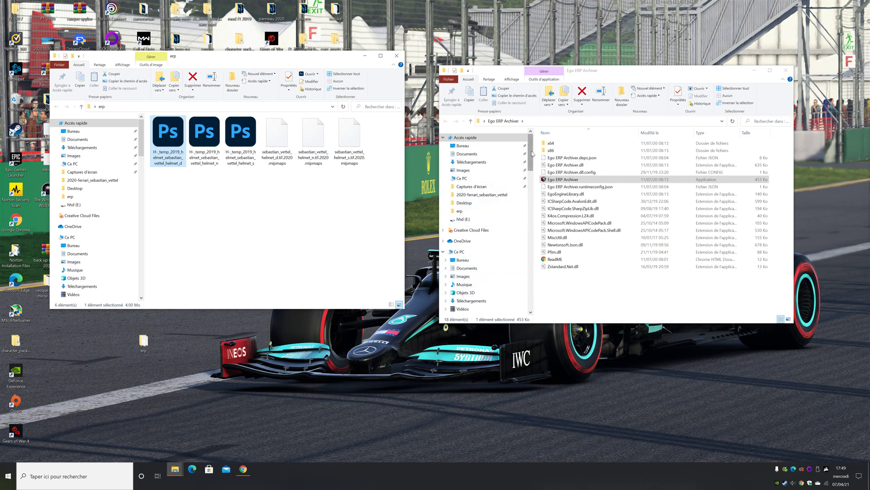
scroll(482, 215, down, 5)
click(463, 222)
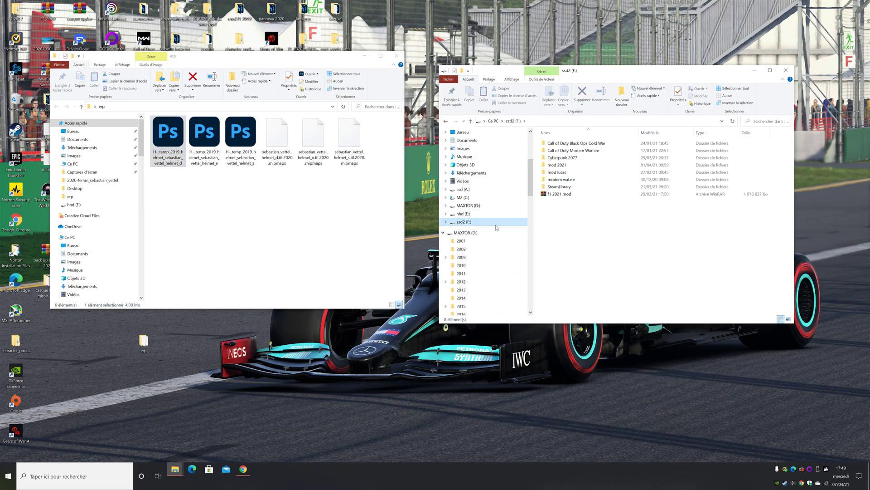
click(567, 187)
double_click(566, 187)
double_click(558, 143)
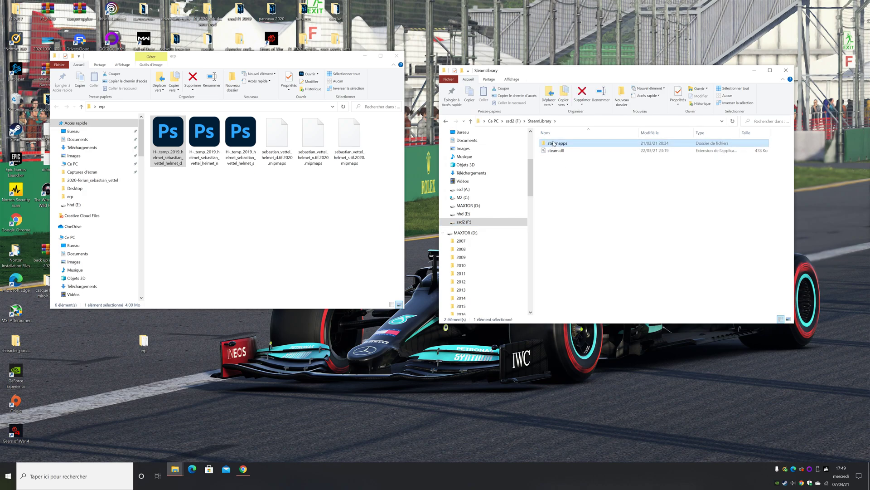
click(557, 144)
double_click(557, 144)
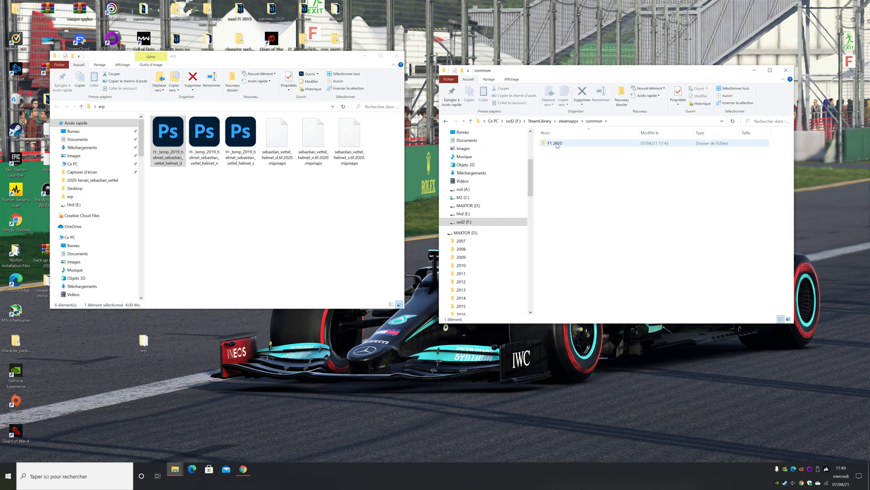
double_click(558, 144)
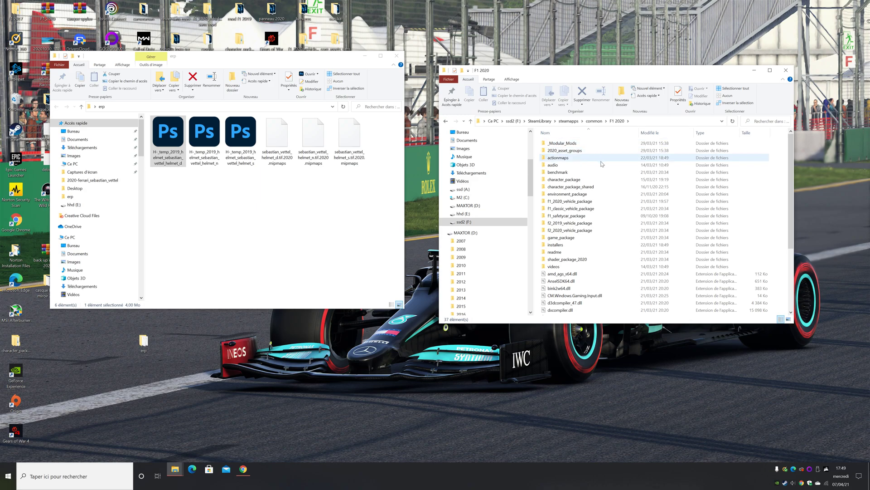
Open the 2020-ferrari_sebastian_vettel folder under character_package > drivers > male in the F1 2020 folder
double_click(564, 179)
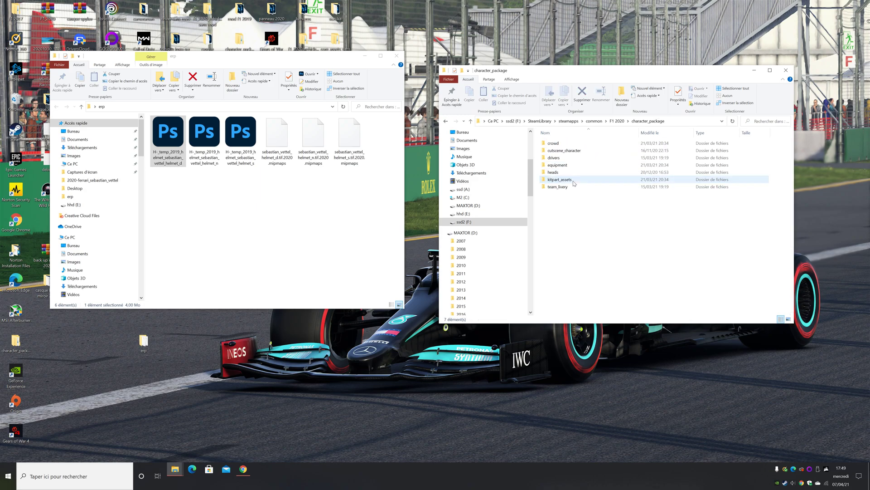
double_click(559, 158)
double_click(558, 154)
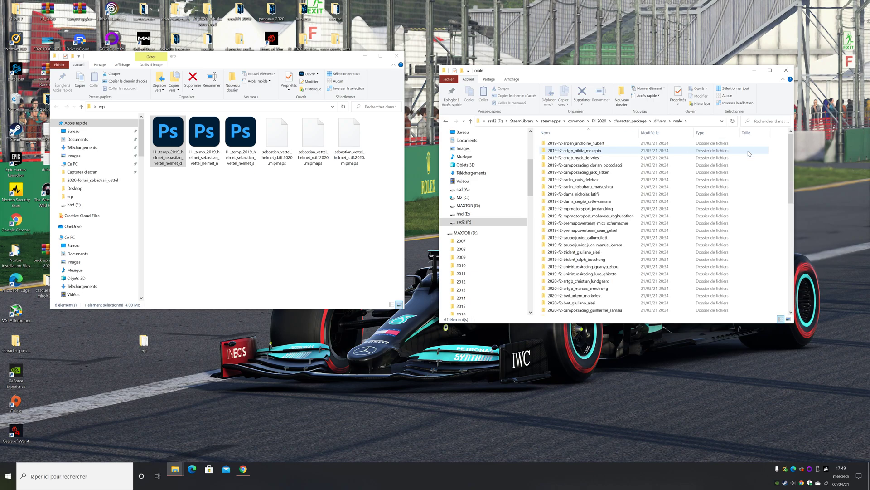
drag(789, 143, 796, 231)
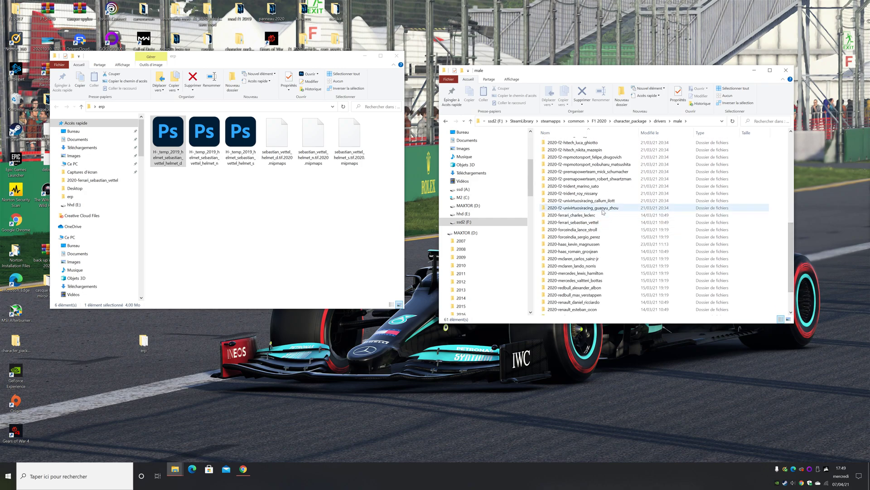
double_click(589, 222)
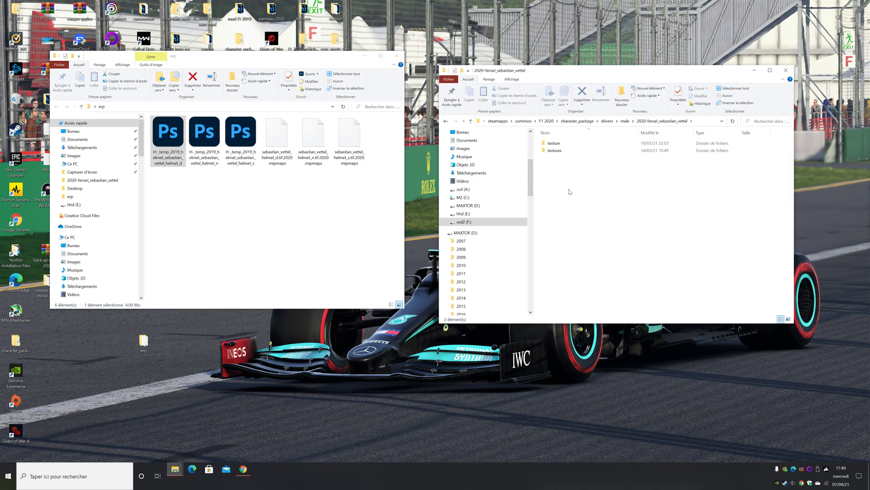
Delete the texture folder from 2020-ferrari_sebastian_vettel and open the remaining textures folder
right_click(552, 146)
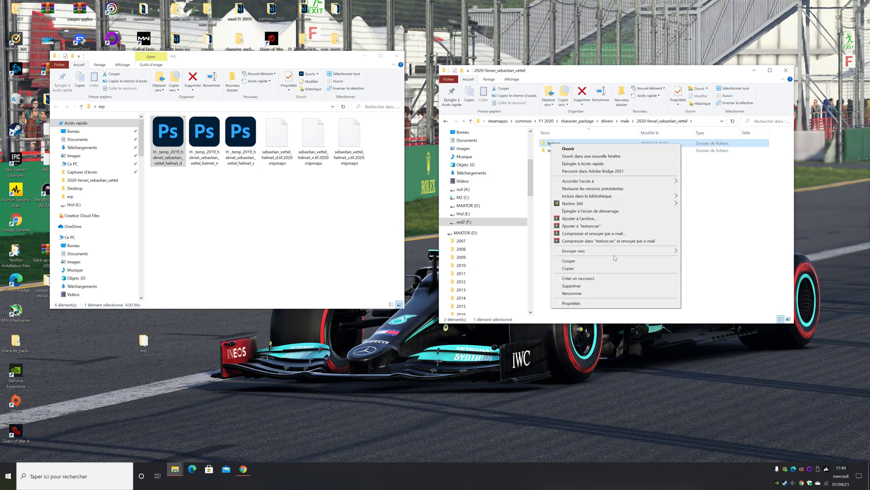
click(591, 289)
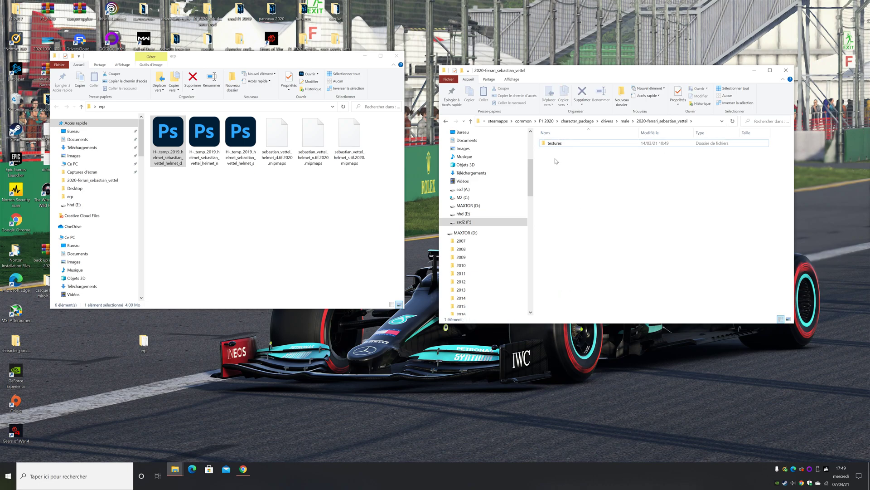
double_click(553, 145)
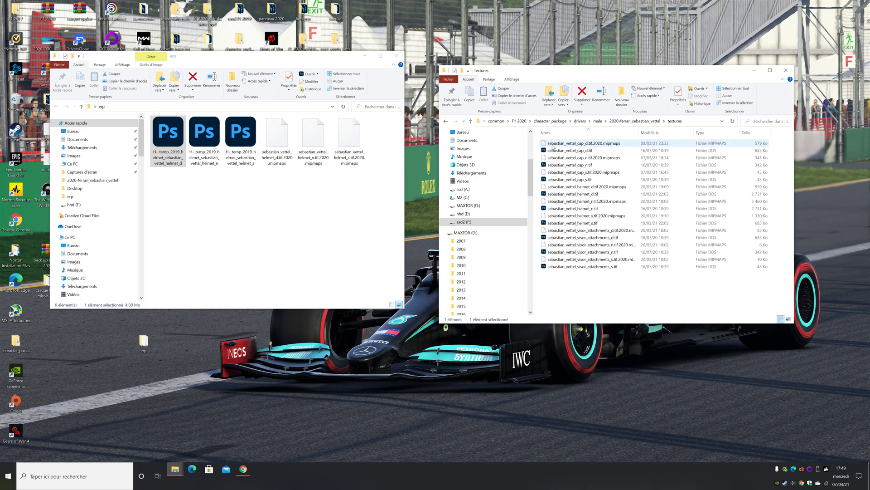
Copy the three sebastian_vettel_helmet d, n and s mipmaps files from erp into textures, replacing the existing ones, and close both folder windows
drag(279, 176, 364, 118)
drag(315, 136, 573, 228)
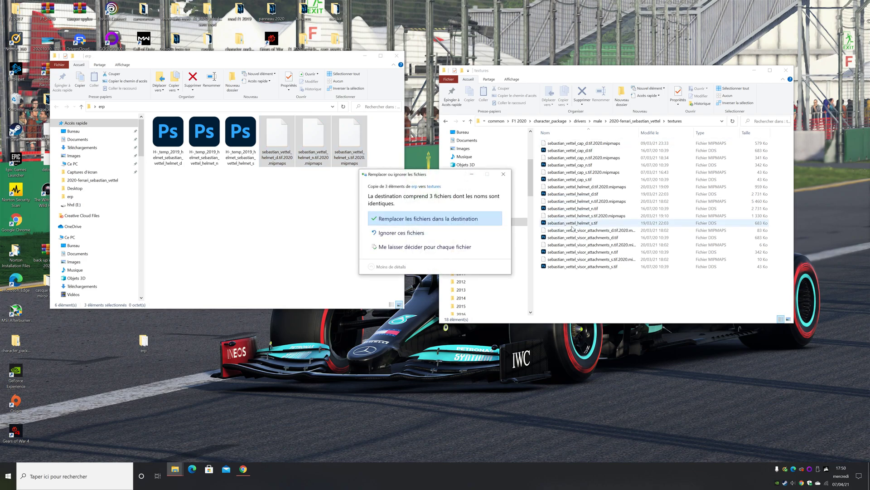
click(463, 219)
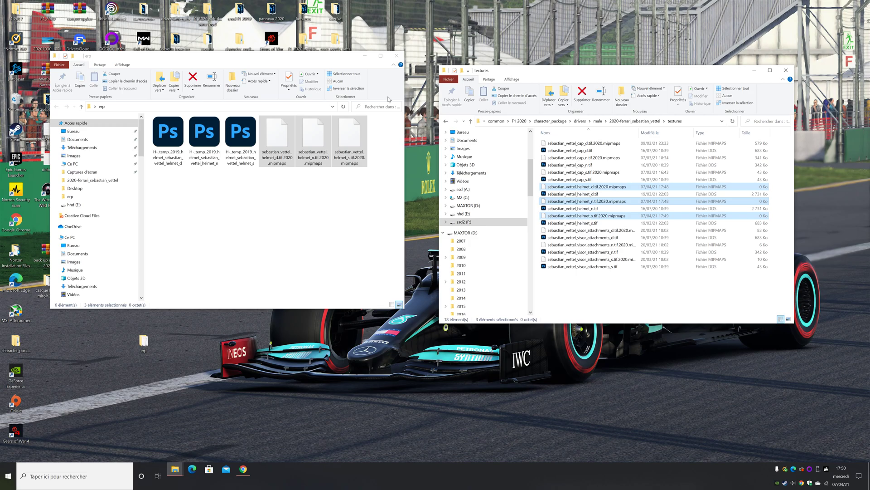
click(396, 55)
click(787, 70)
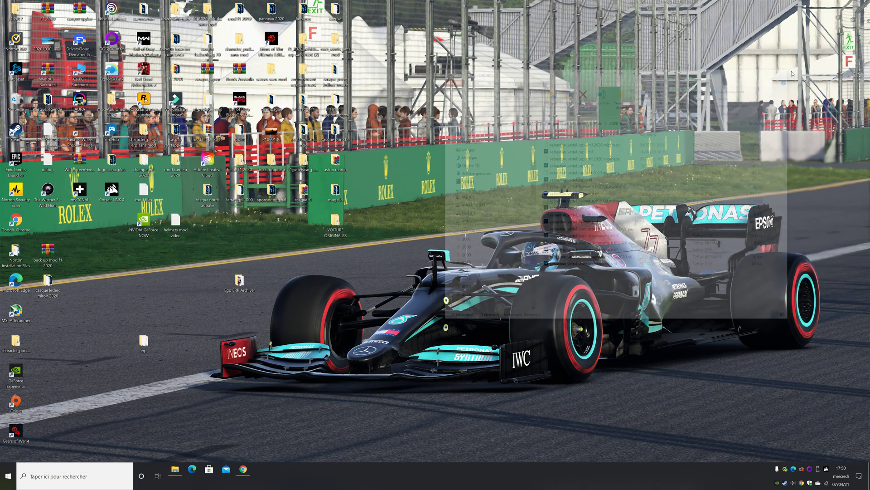
Switch to Steam and launch F1 2020 from the library in DirectX 12 mode
double_click(14, 132)
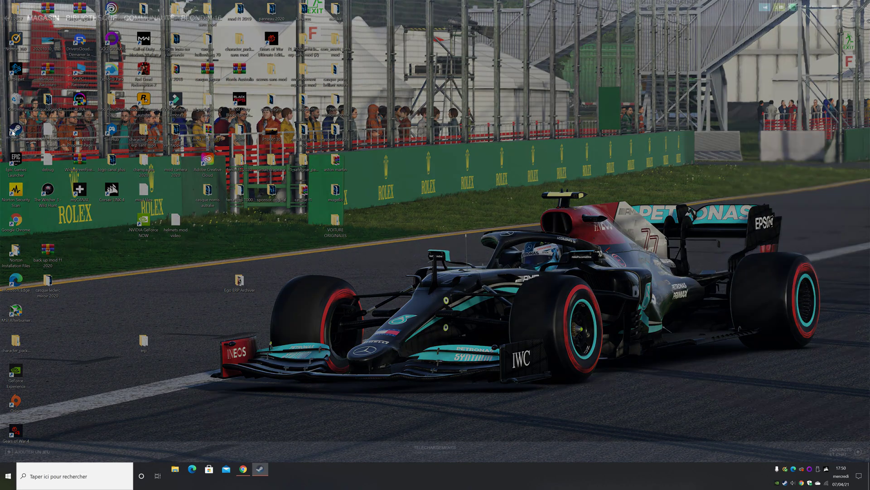
click(72, 15)
click(119, 143)
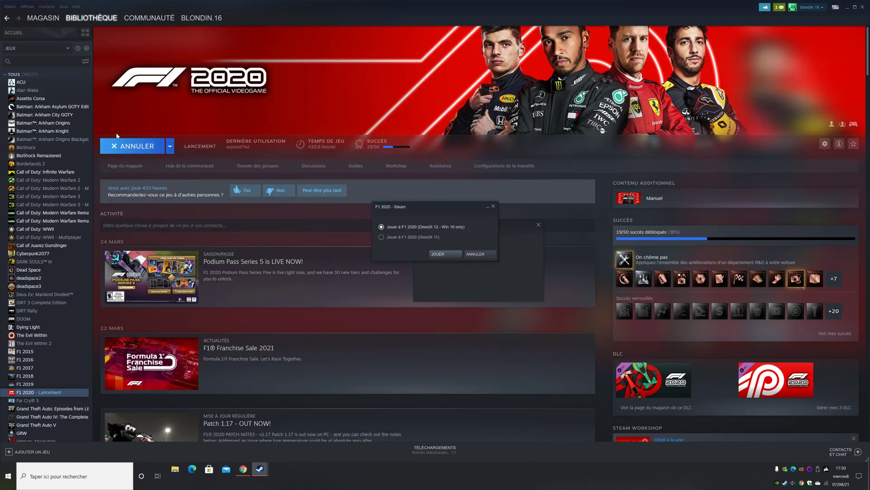
key(Return)
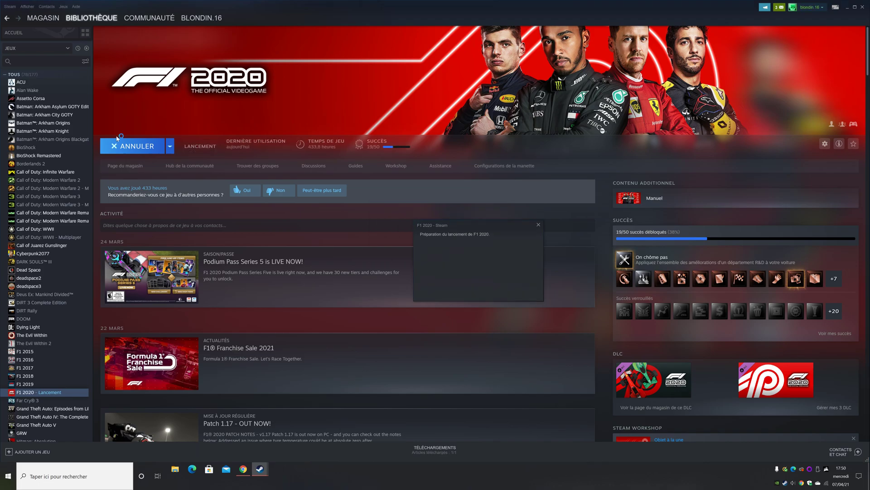